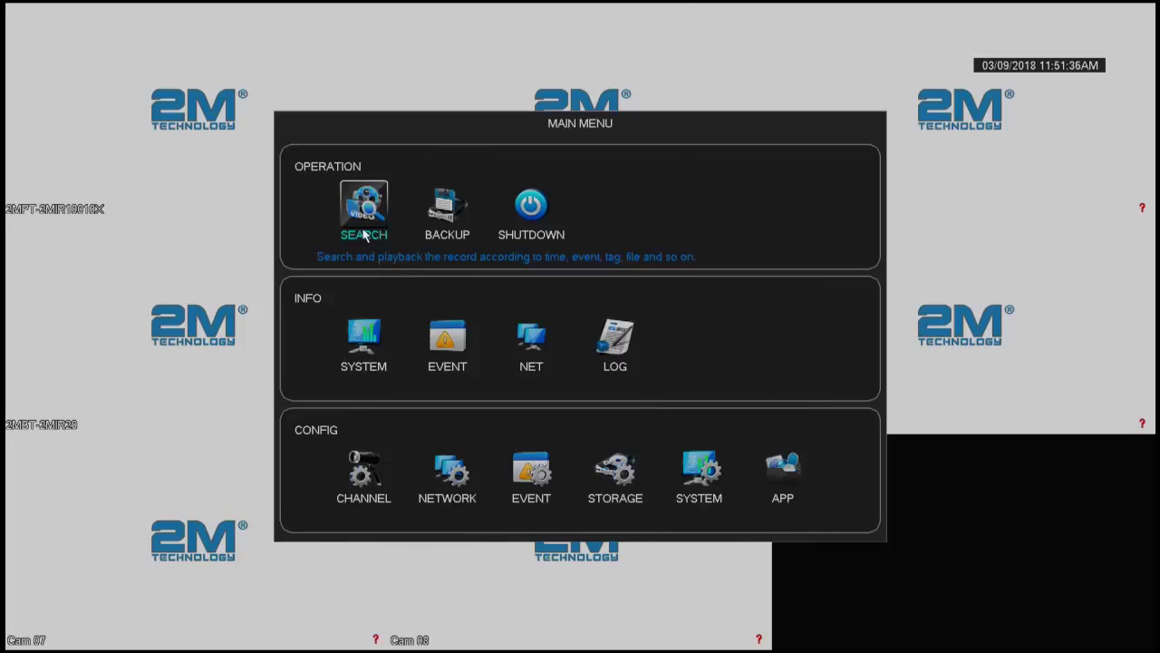
Step: In the backup section, untick the empty sdb1 disk and rescan so only sdc1 remains
click(431, 217)
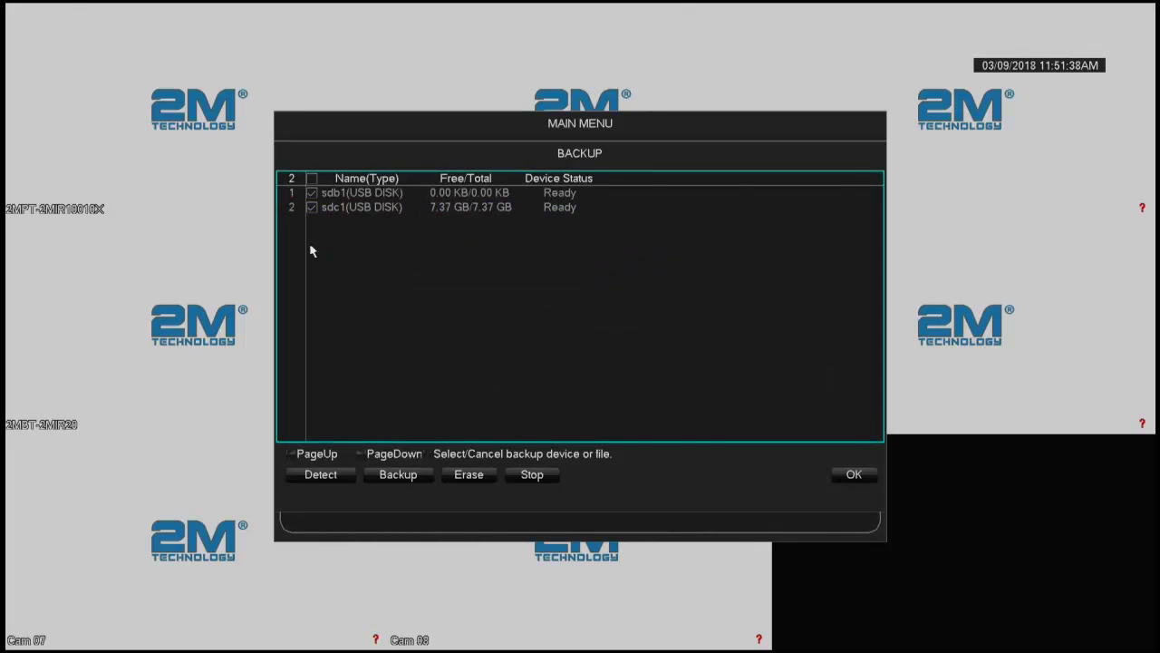
click(311, 193)
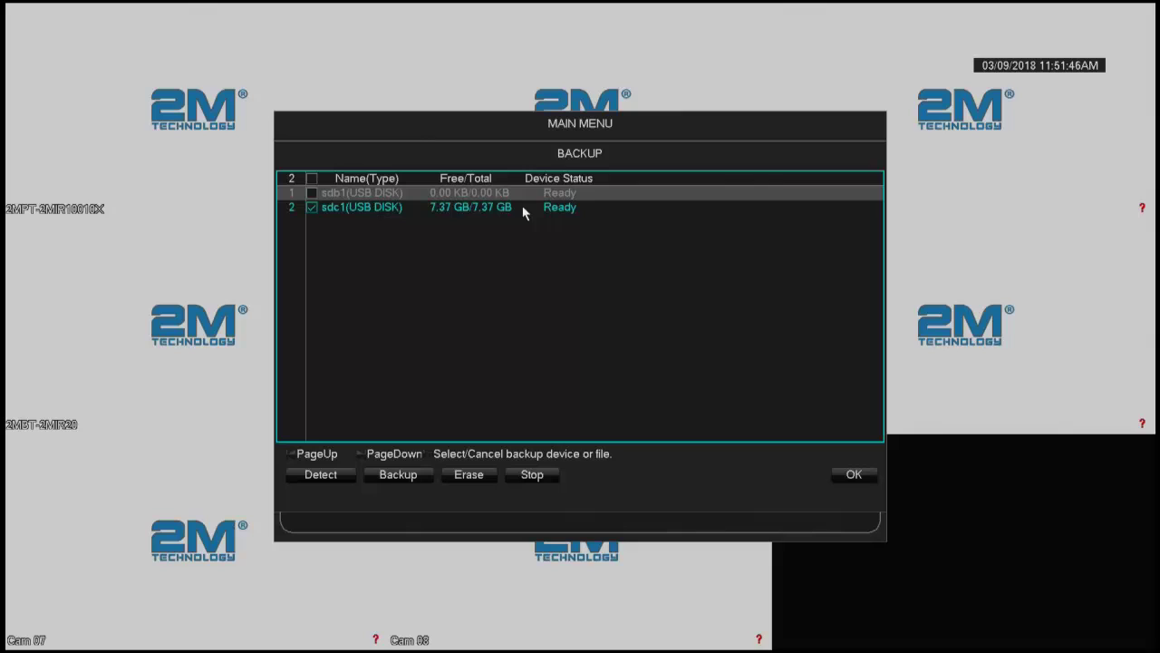
click(350, 479)
Step: Set both start and end hours to 09, giving 09:00:00–09:34:22 AM on 03/09/2018
click(414, 479)
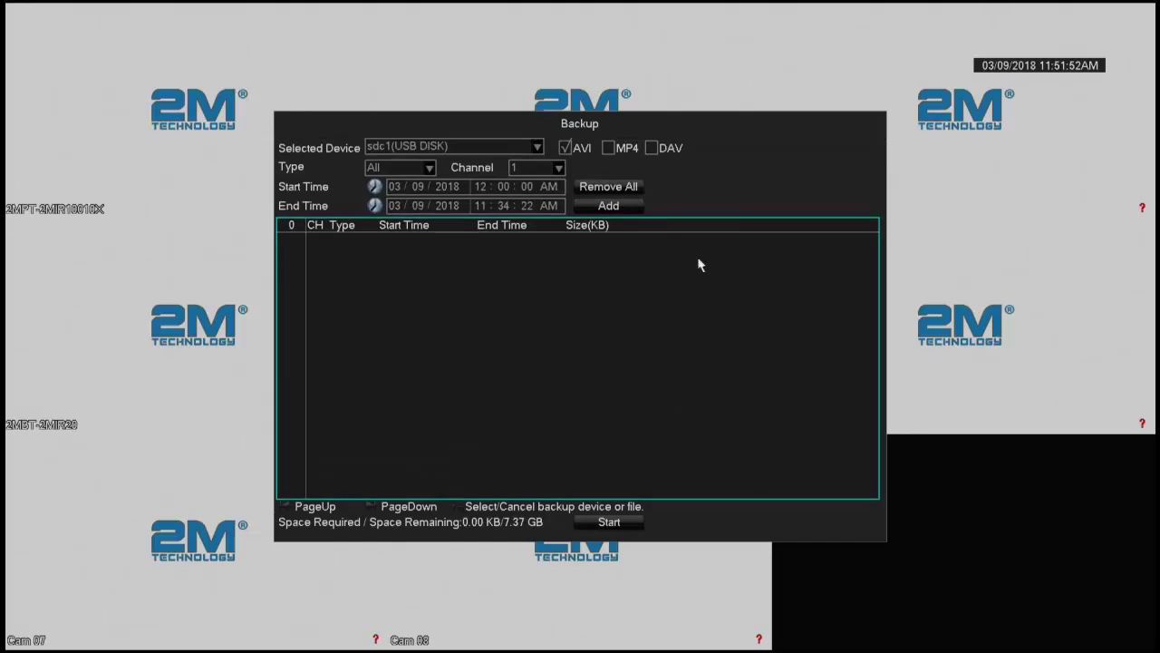
click(481, 188)
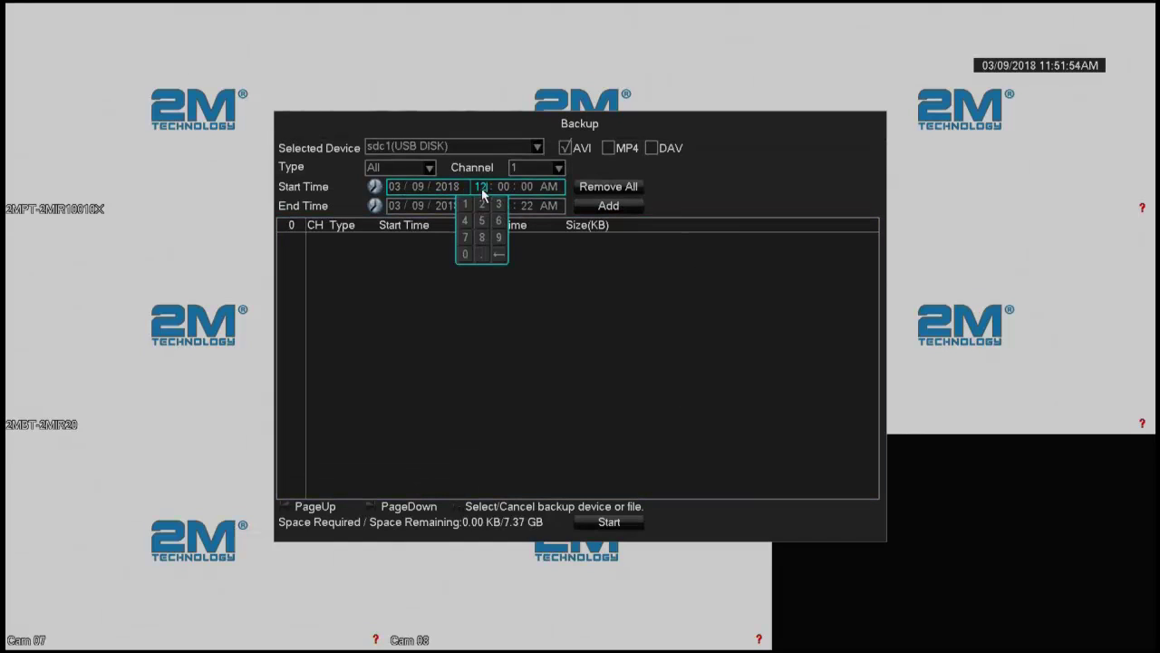
click(498, 237)
click(501, 190)
click(480, 206)
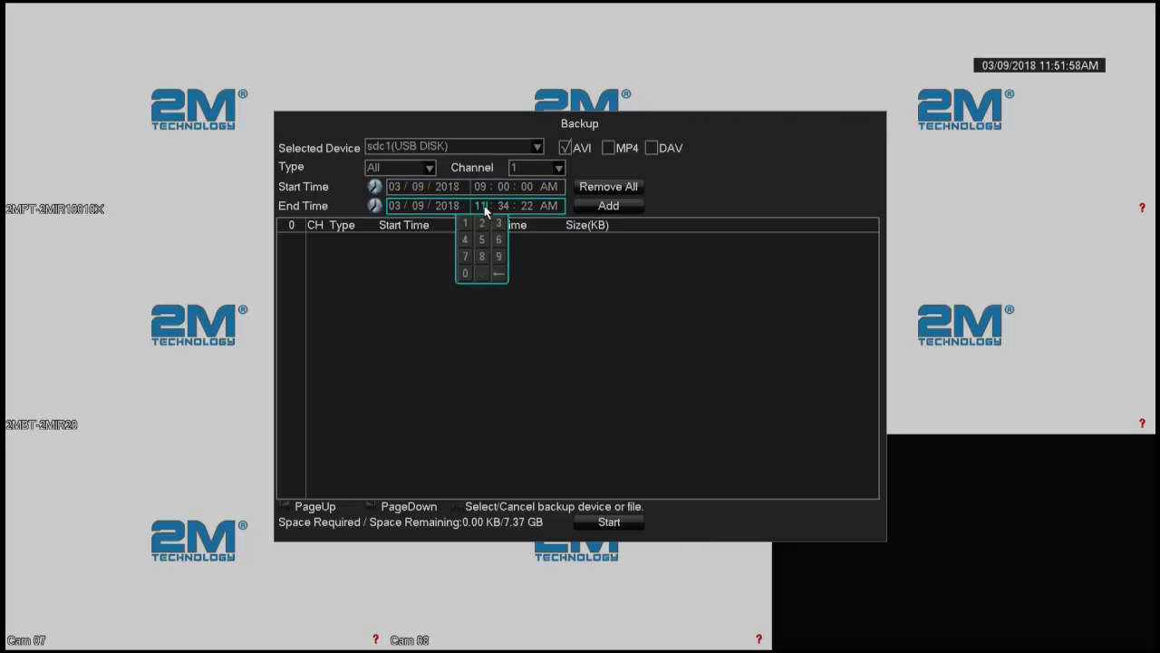
click(498, 256)
click(511, 209)
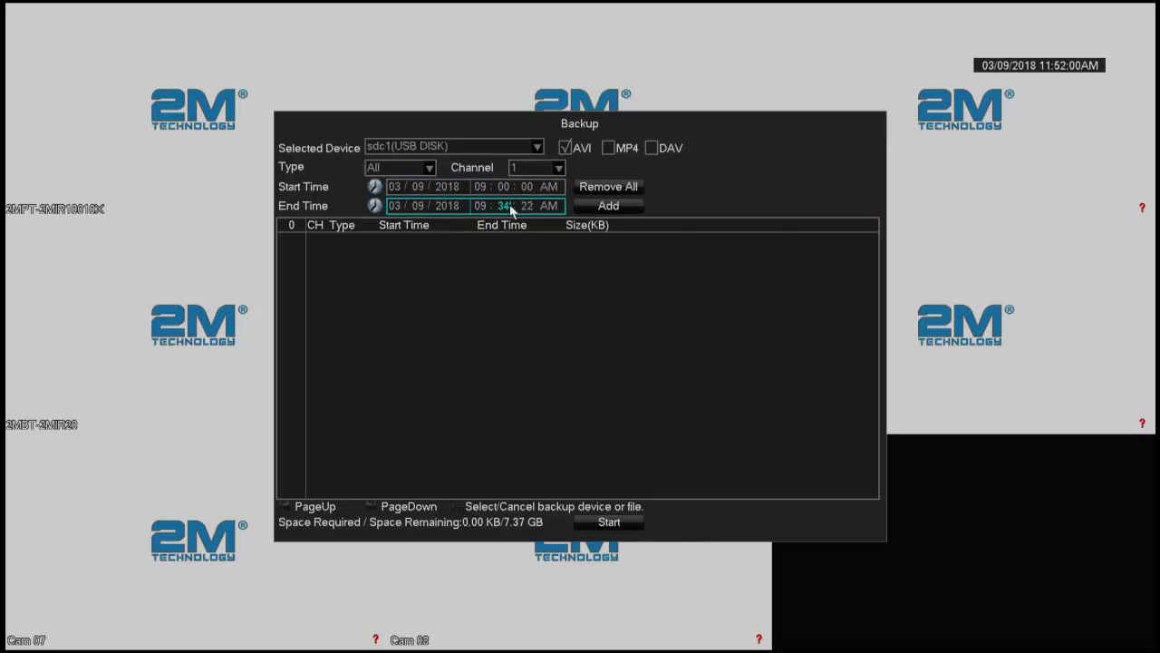
Step: Keep AVI format, choose channel 2 with type All, and list its 14 recordings
click(616, 152)
click(565, 148)
click(533, 168)
click(522, 186)
click(412, 169)
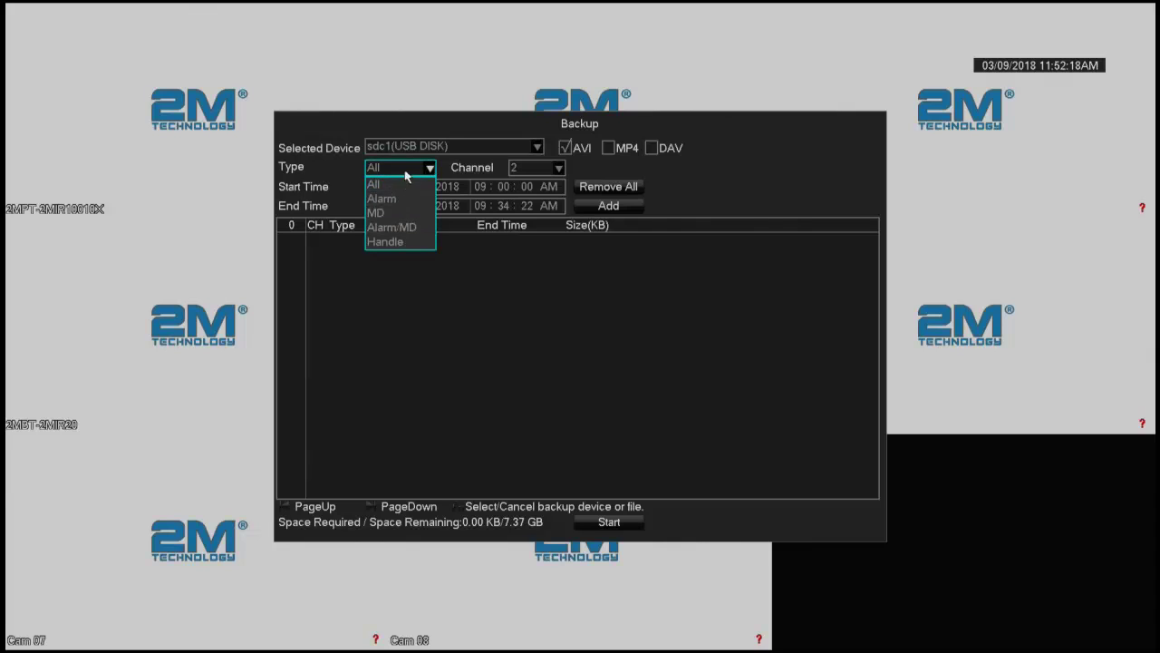
click(402, 184)
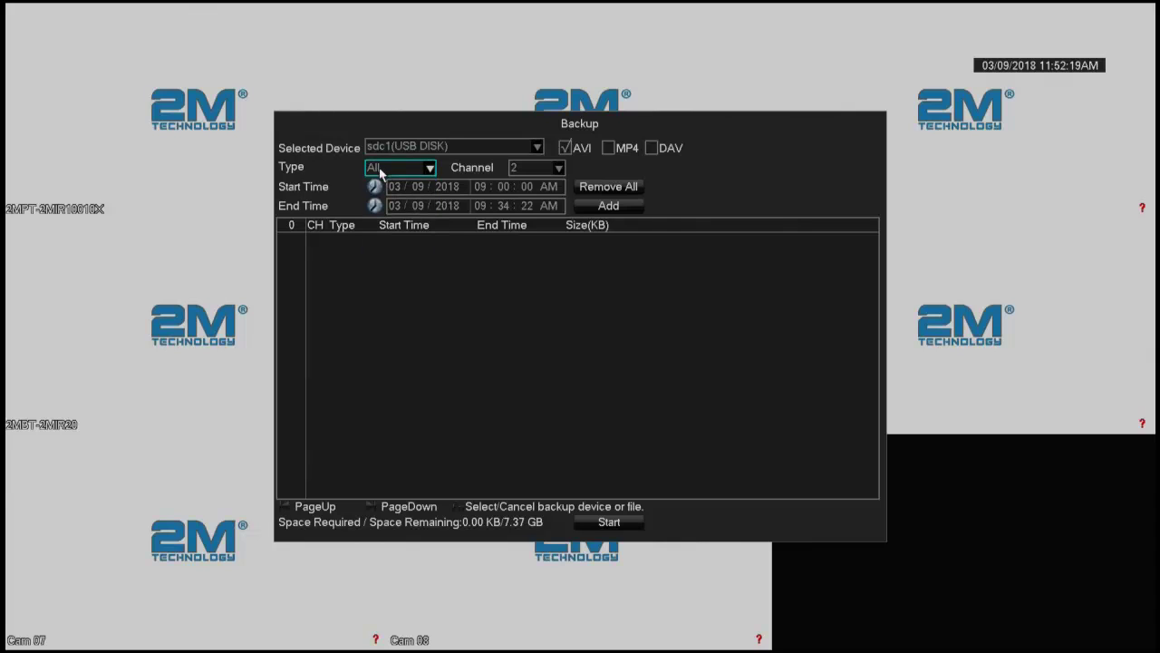
click(608, 206)
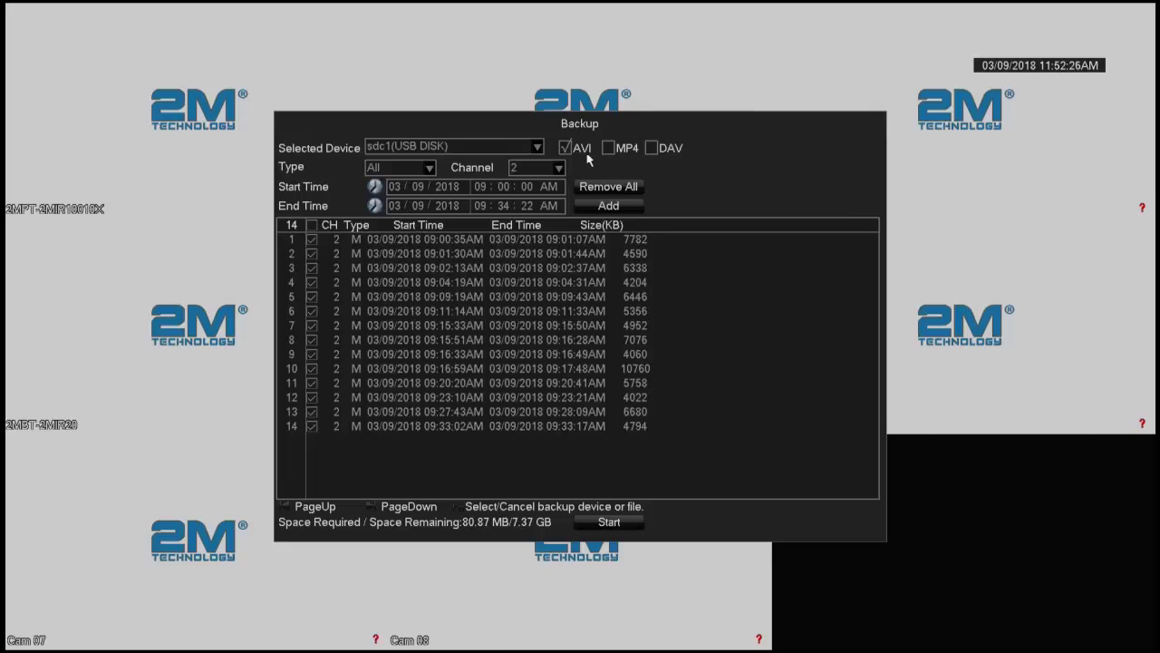
Step: Add channel 4's 15 recordings and scroll through the 29-file, 167.21 MB list
click(524, 170)
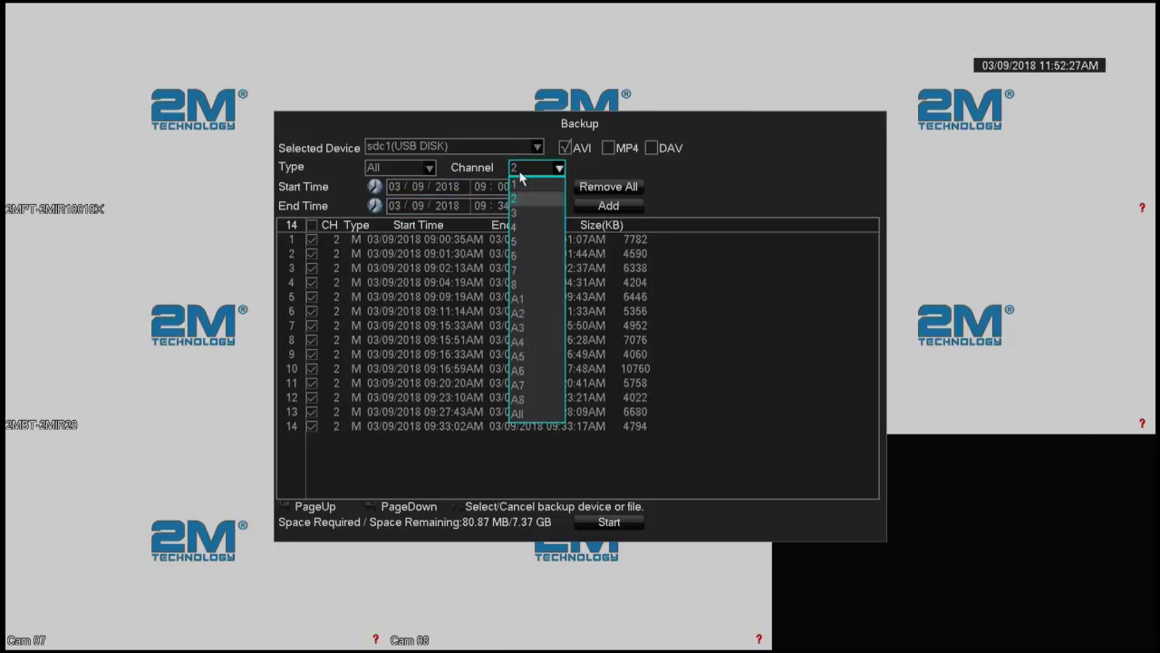
click(523, 230)
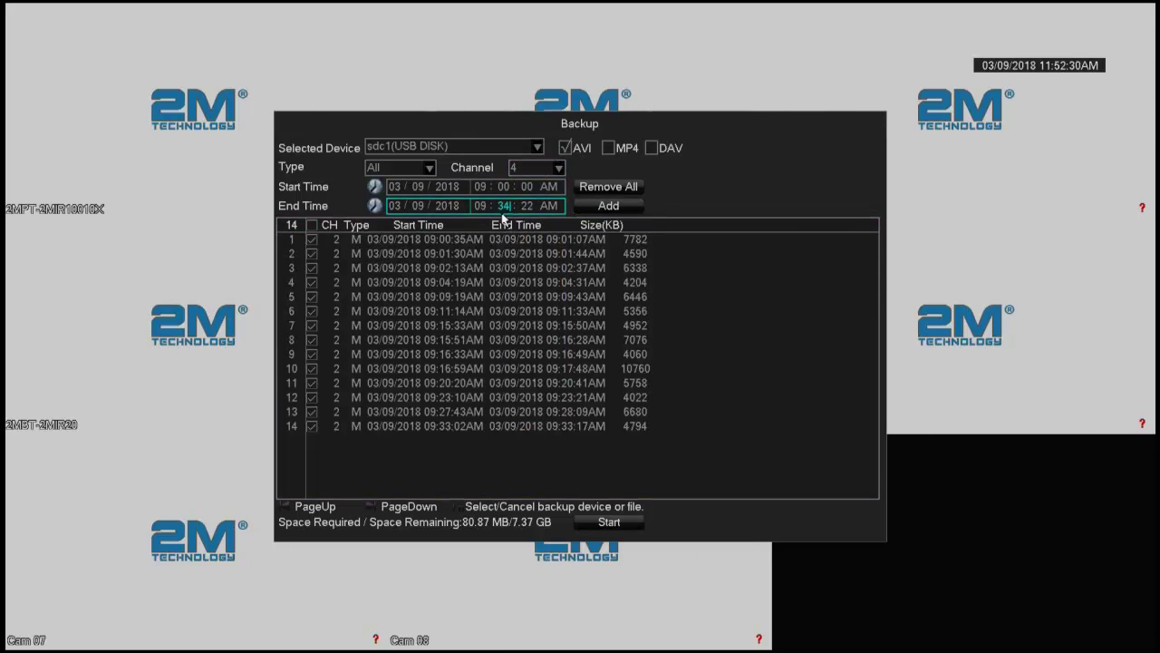
click(595, 209)
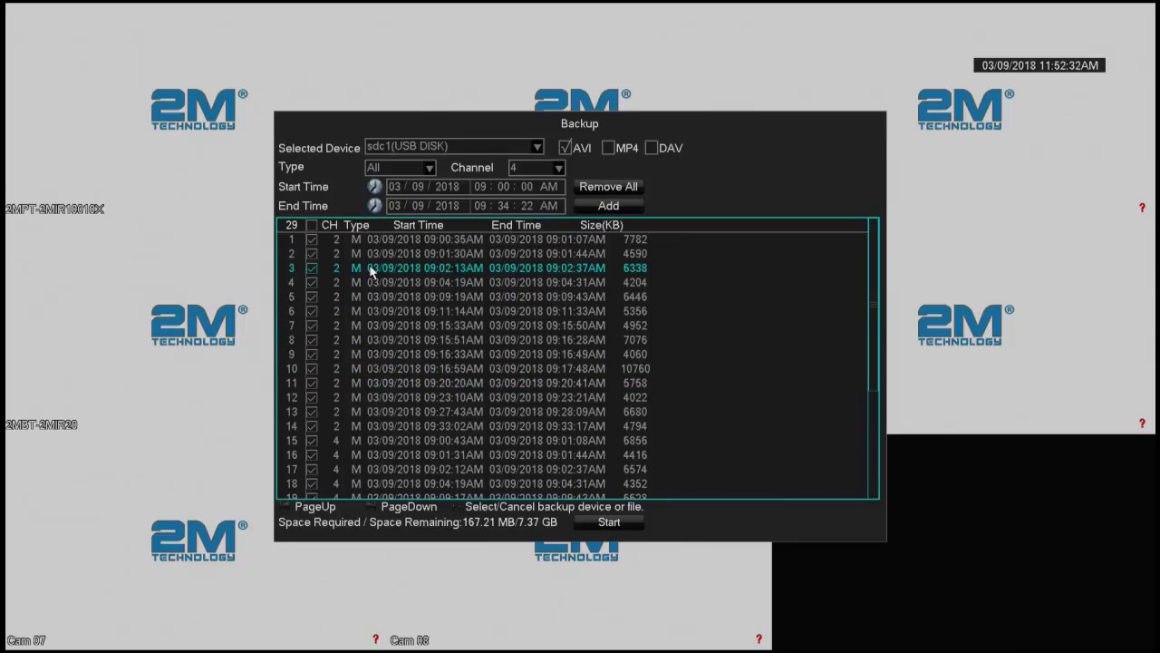
scroll(382, 284, down, 3)
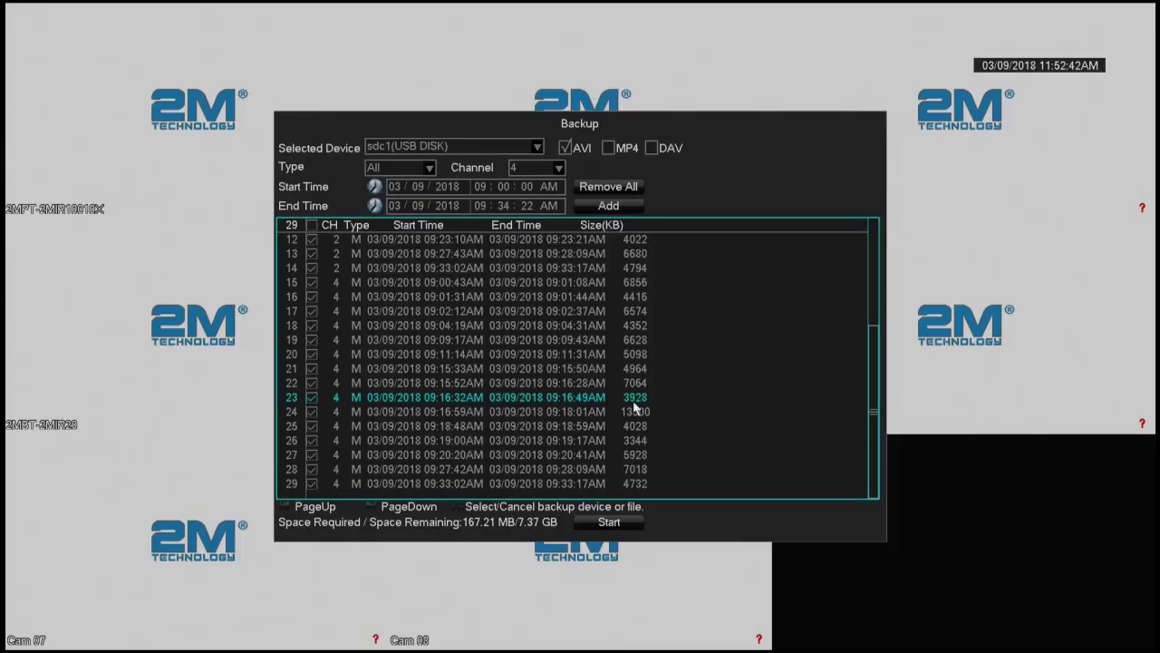
scroll(632, 375, up, 3)
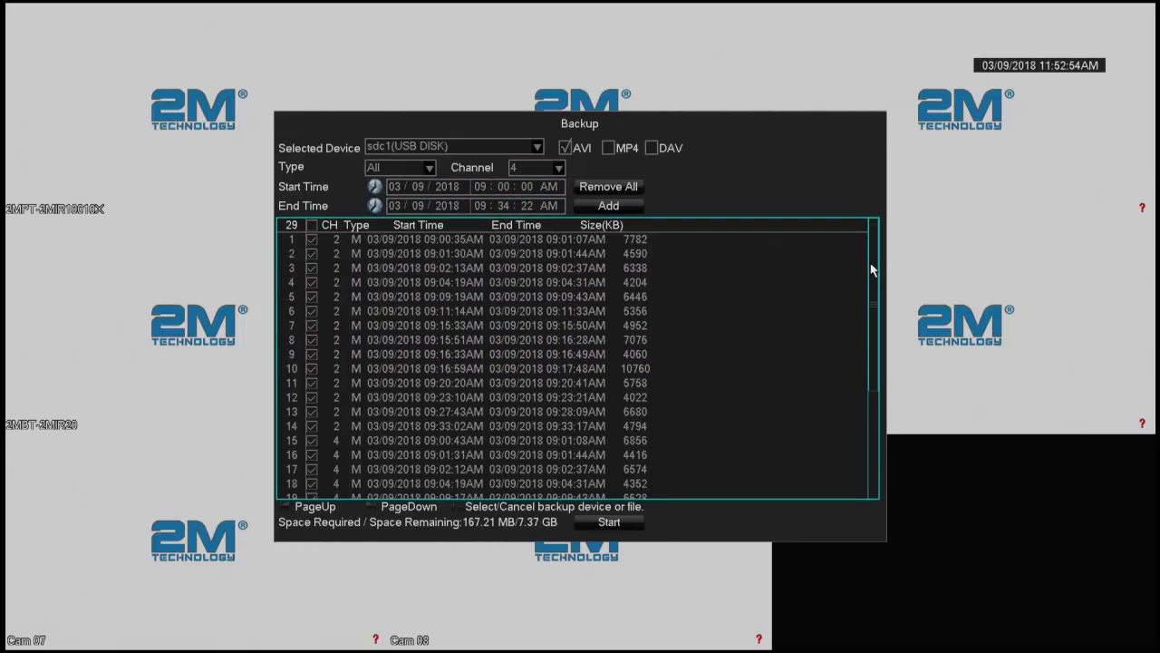
drag(873, 270, 864, 402)
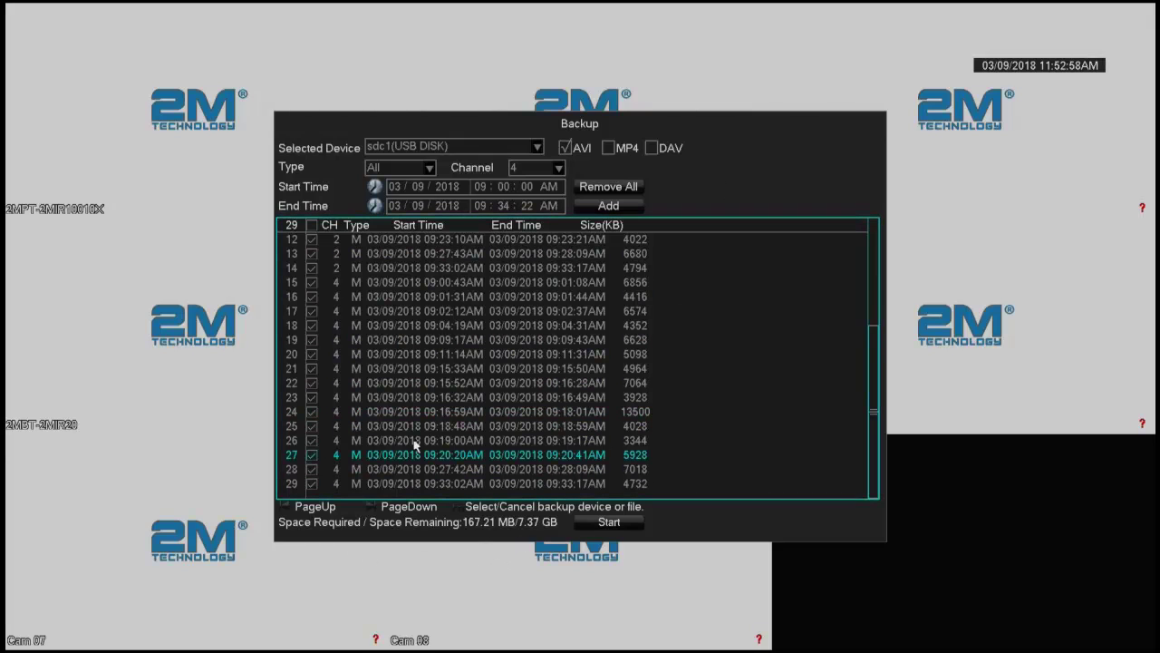
Step: Clear the backup list and move the start time to 09:15:00 AM
right_click(547, 353)
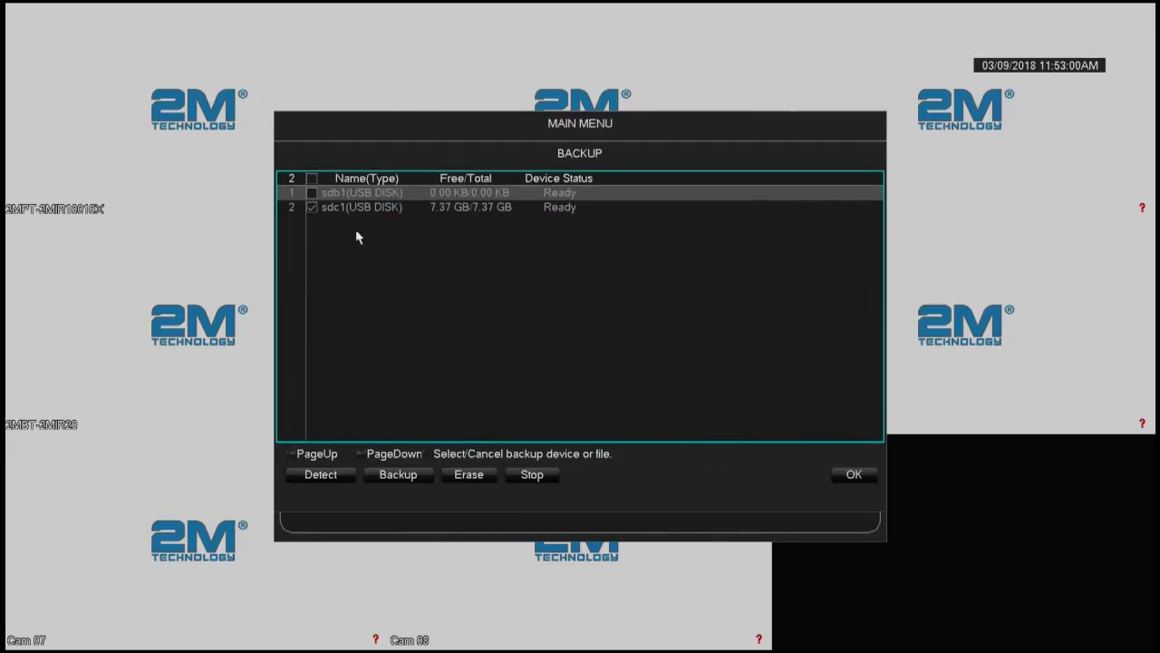
click(398, 474)
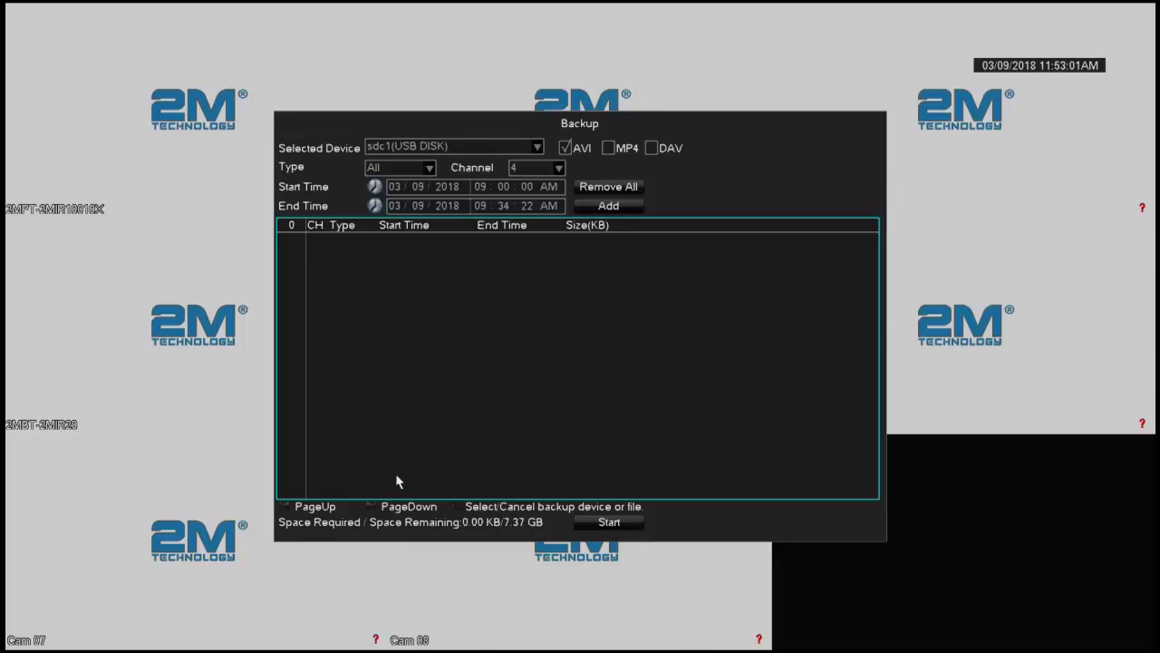
click(504, 186)
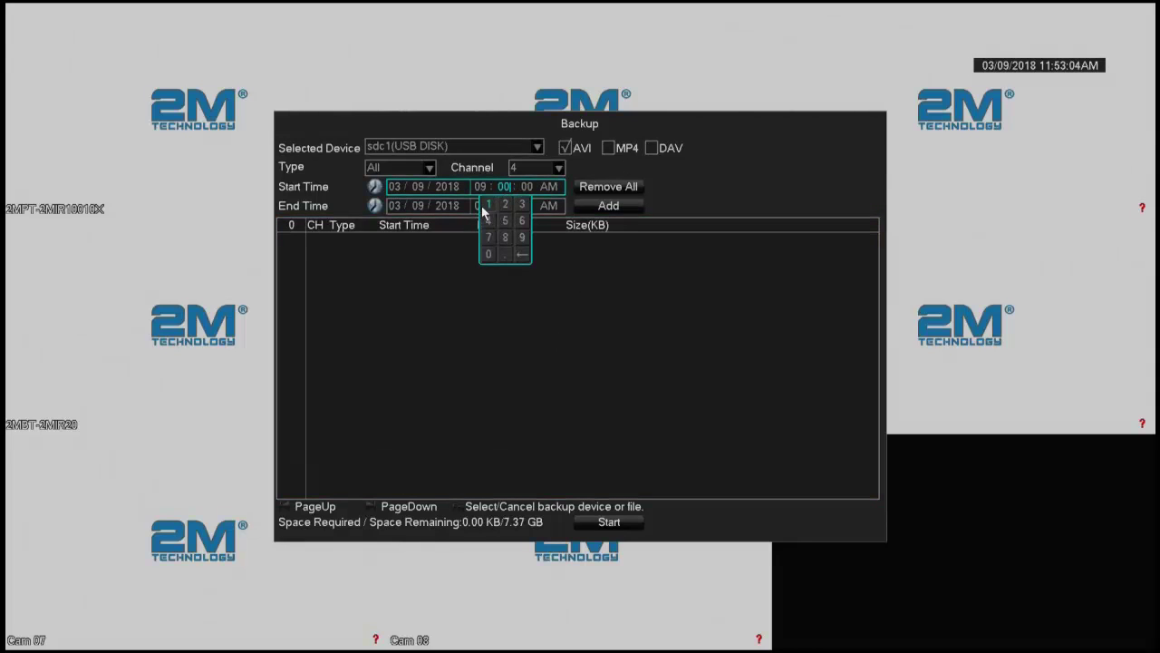
click(487, 204)
click(504, 220)
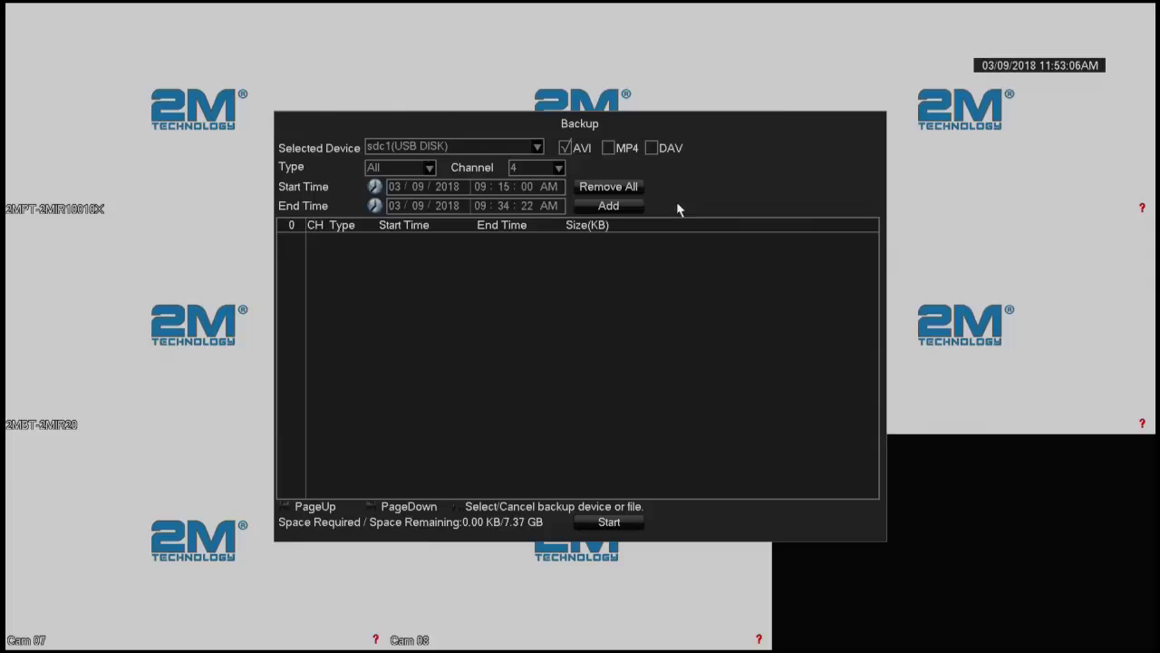
Step: List channel 2's 8 recordings from 09:15, needing 46.96 MB
click(536, 167)
click(534, 201)
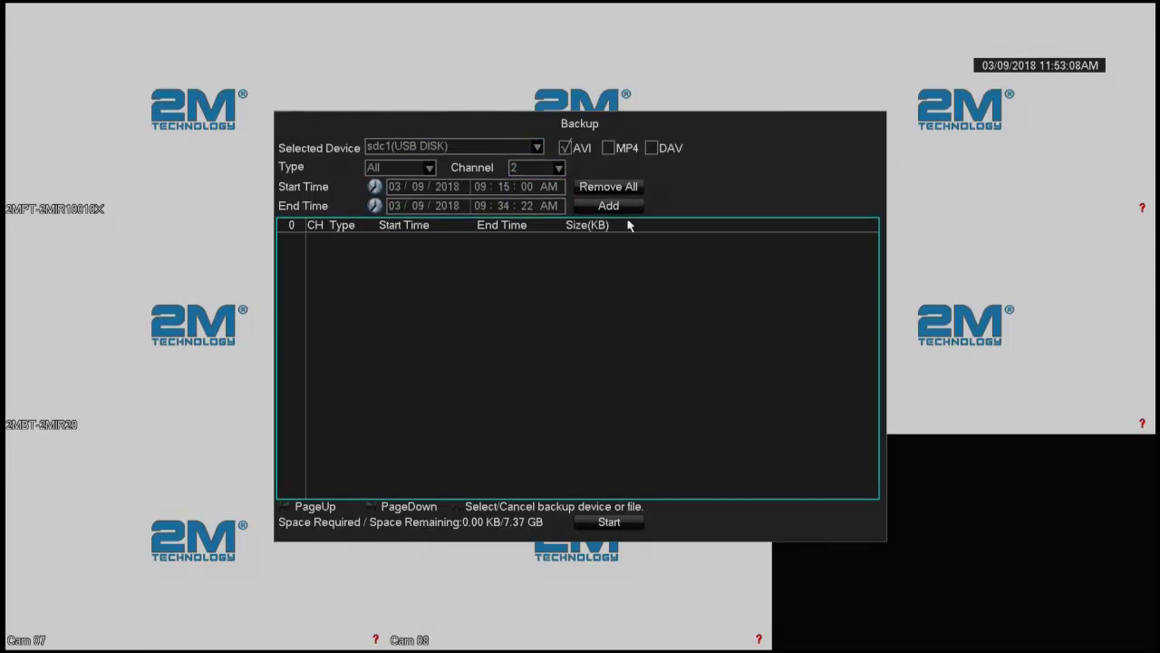
click(611, 206)
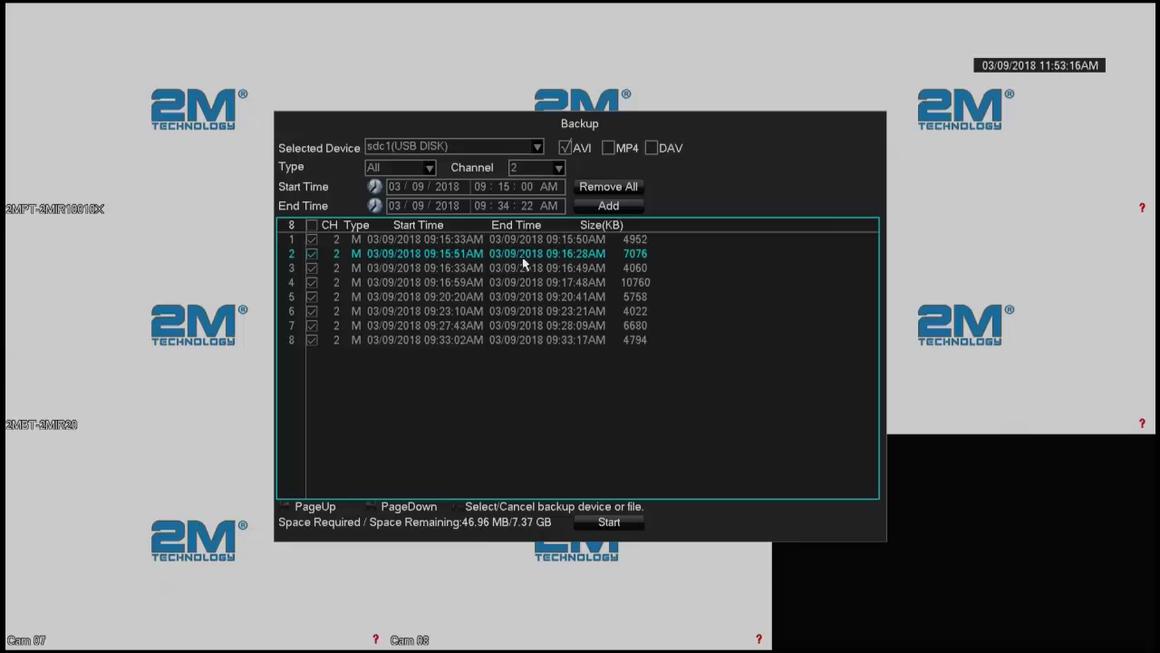
Step: Copy the 8 recordings to sdc1 and acknowledge the Backup Finished message
click(594, 522)
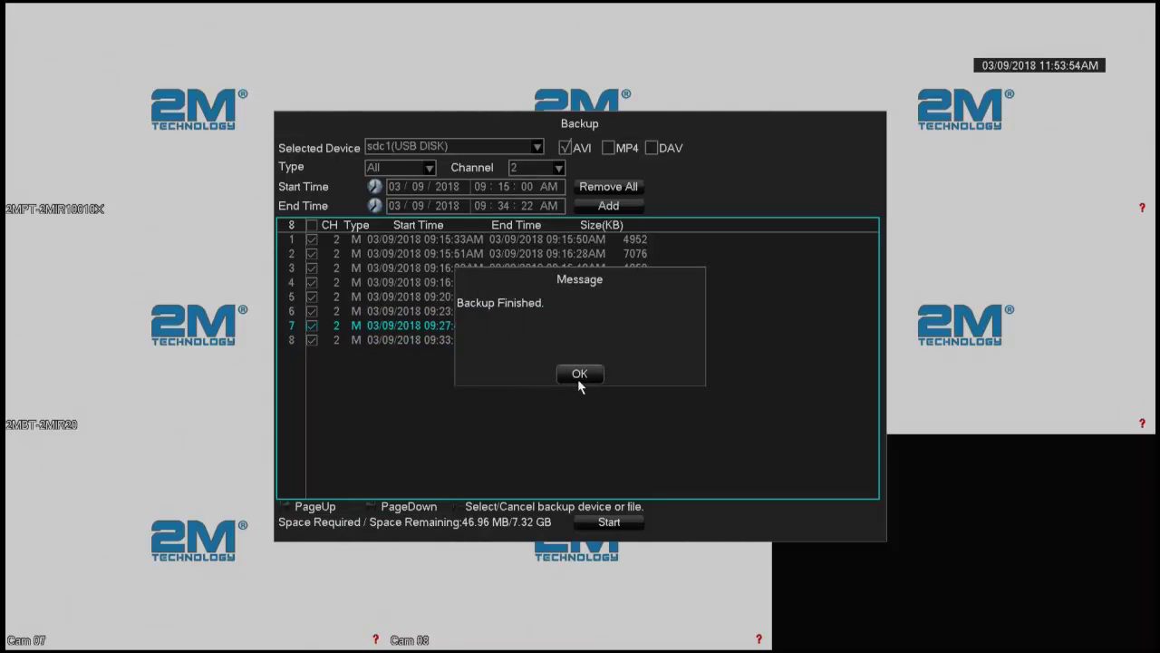
click(579, 376)
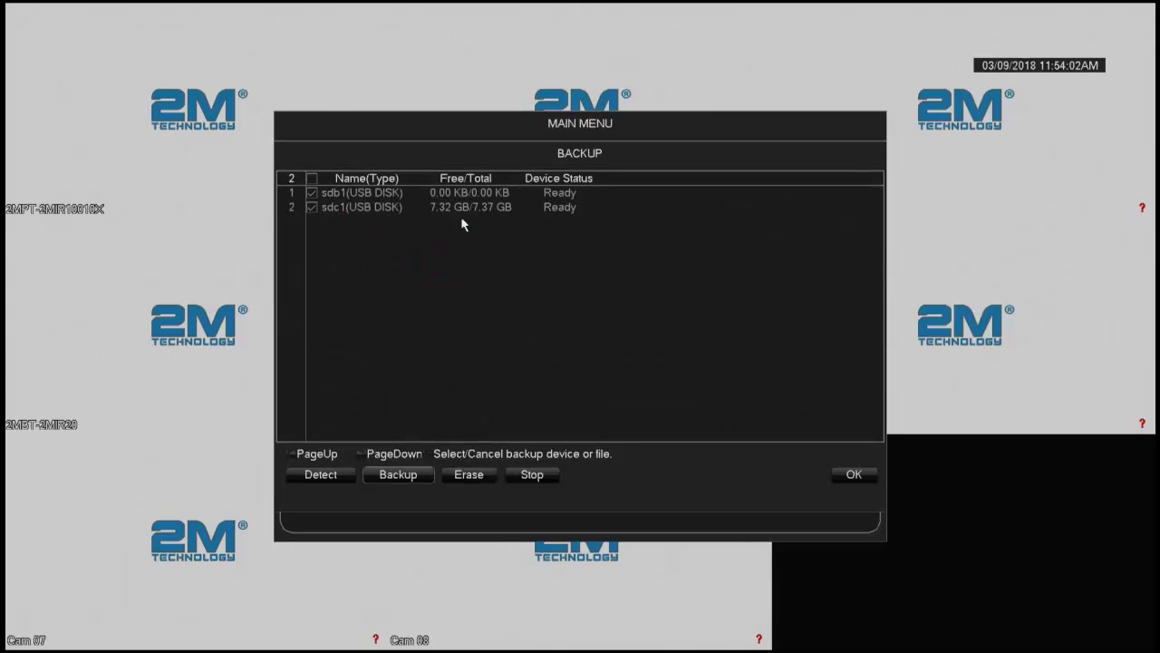
Step: Untick sdb1 in the device list and reopen the sdc1 backup file page
click(444, 229)
click(311, 193)
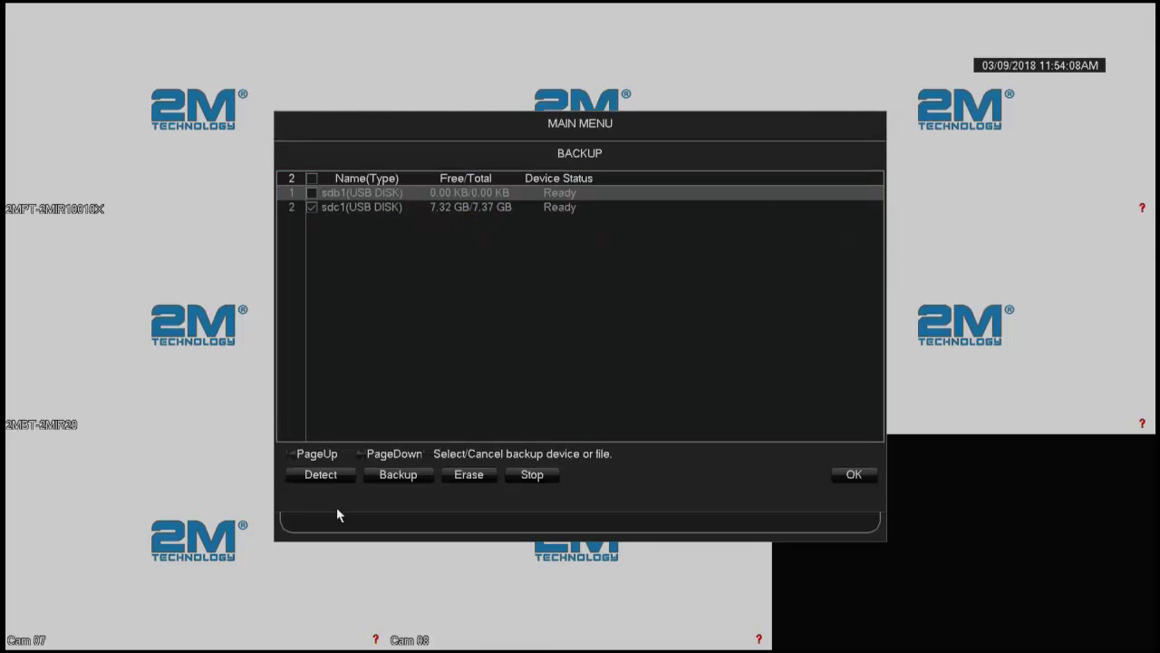
click(410, 475)
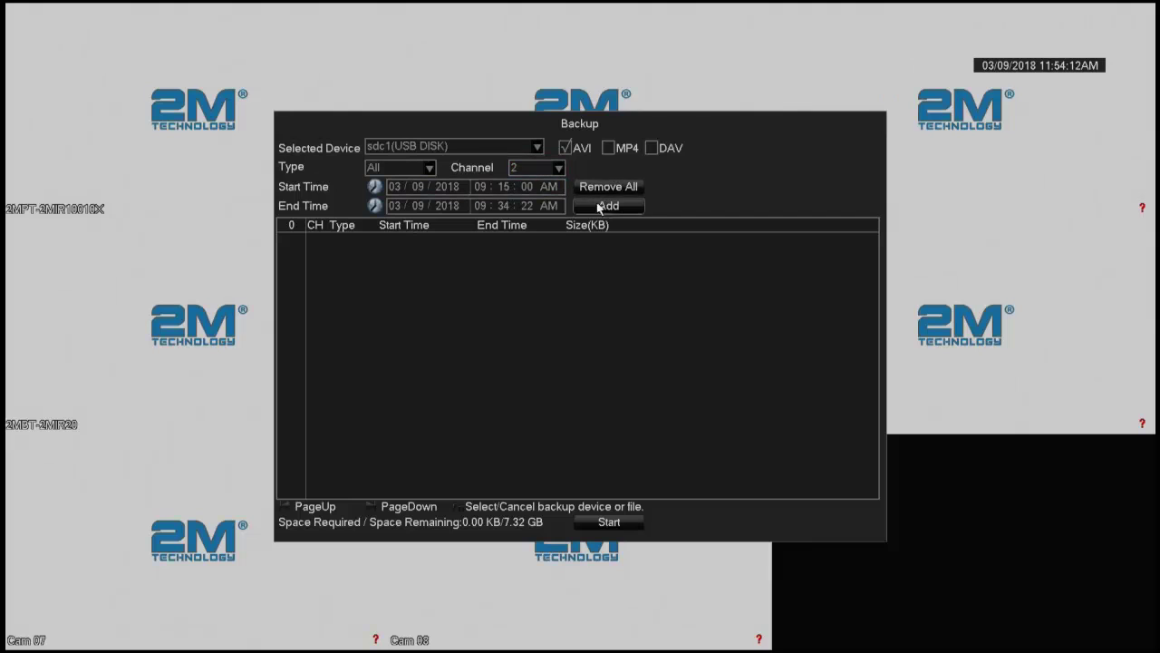
Step: Add channels 4, 2 and 5 in turn, listing 25 recordings totalling 144.55 MB
click(543, 167)
click(547, 200)
click(544, 168)
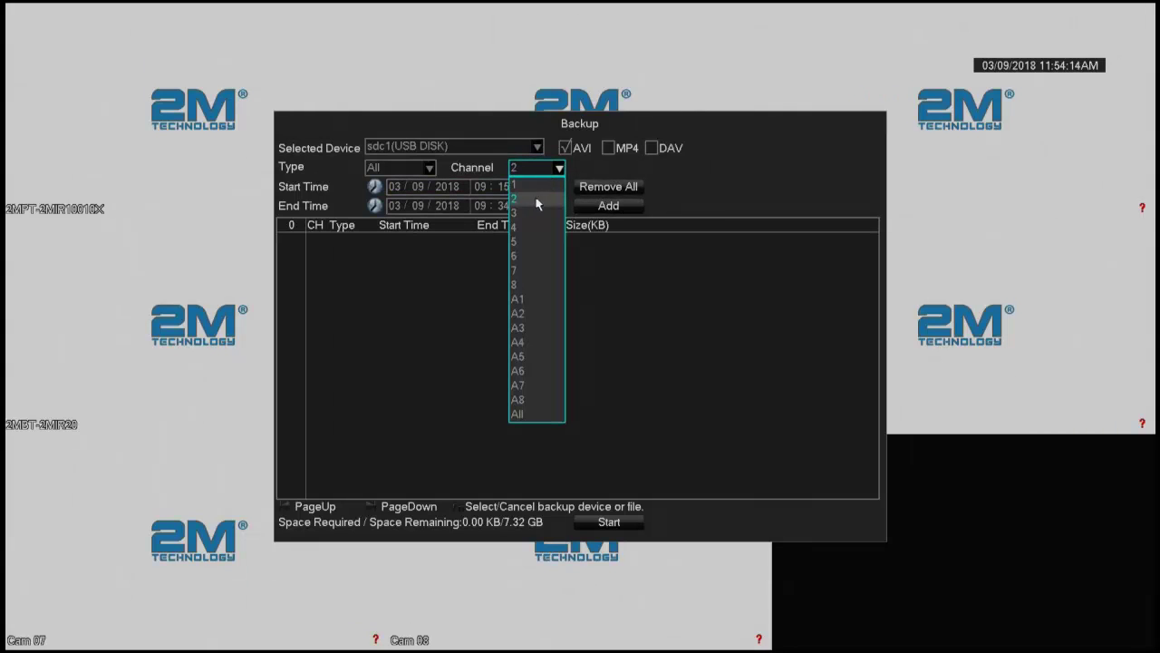
click(533, 227)
click(602, 206)
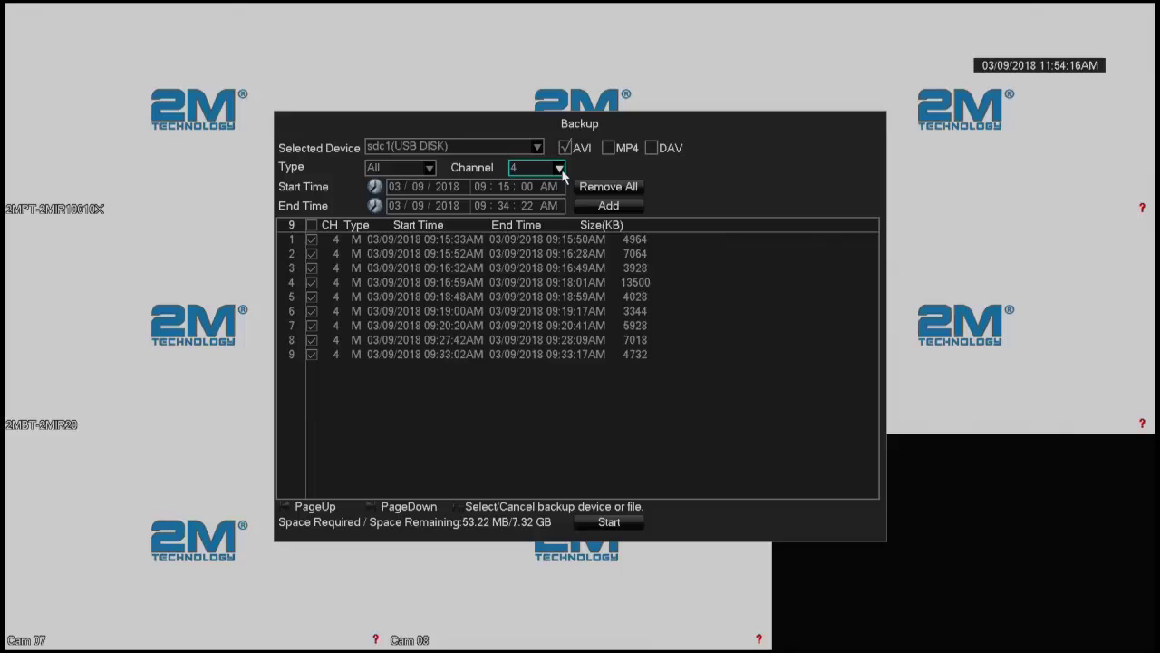
click(550, 171)
click(530, 199)
click(605, 206)
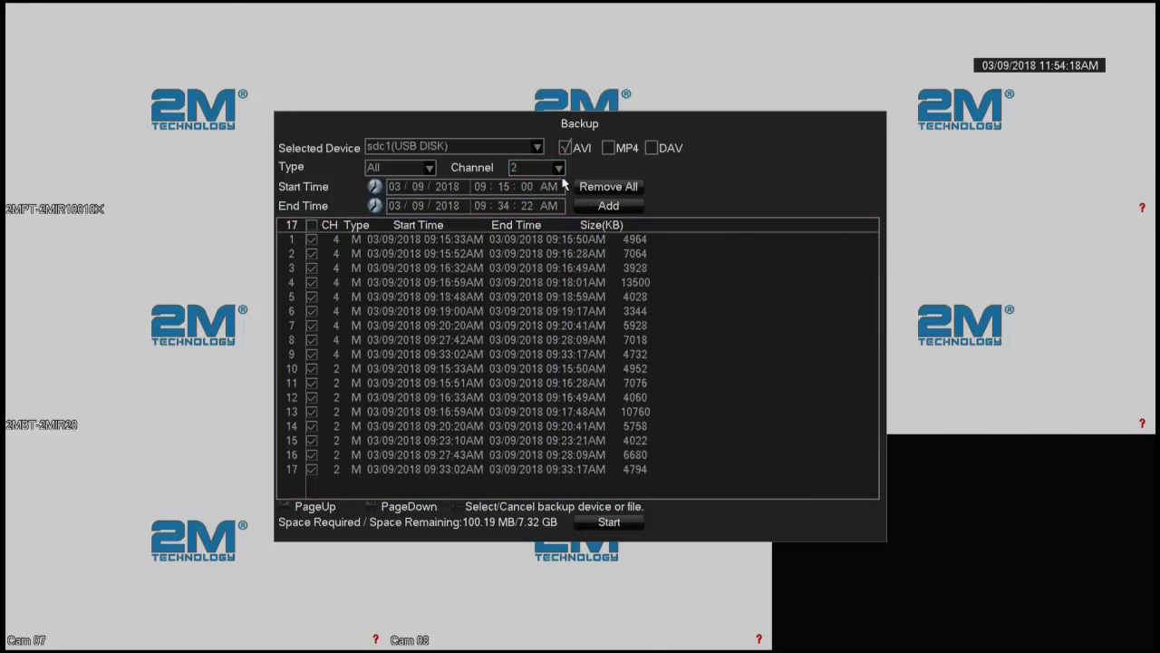
click(557, 171)
click(529, 241)
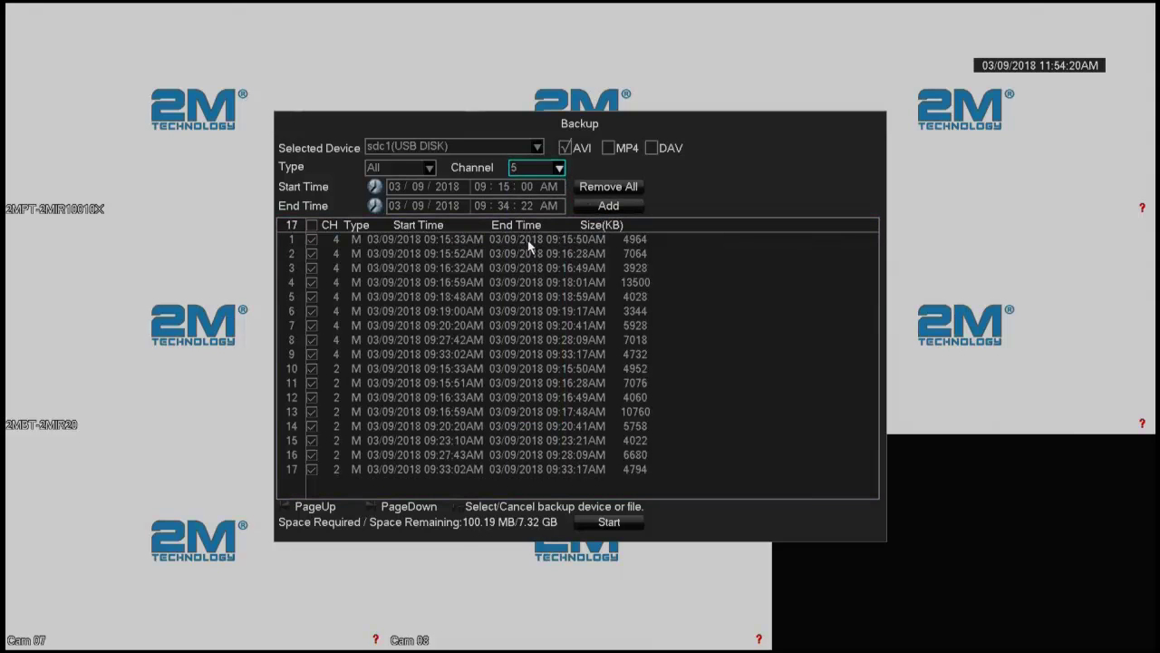
click(593, 207)
scroll(495, 339, down, 3)
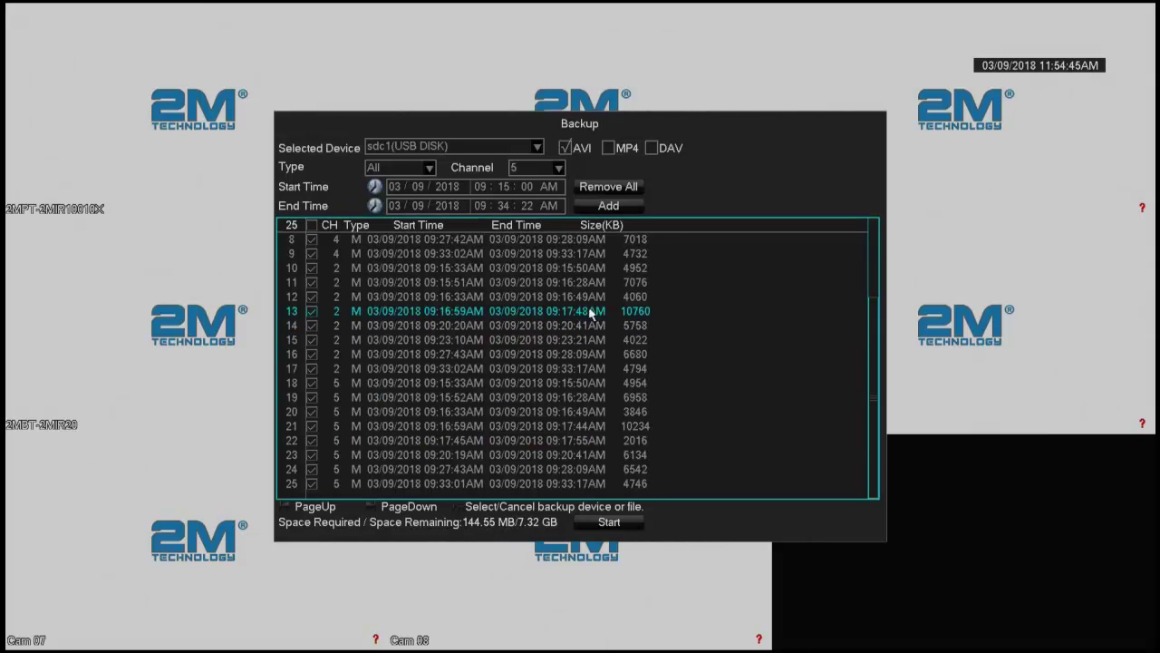
Step: Exit and reopen the backup file page to empty the list
click(482, 186)
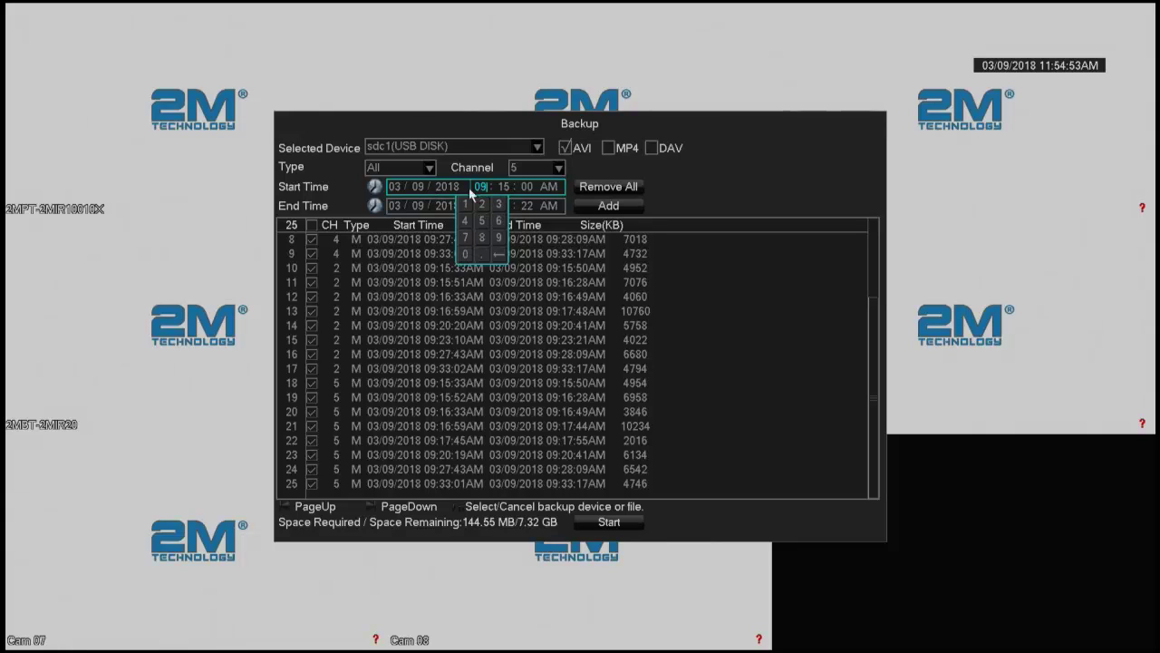
right_click(499, 261)
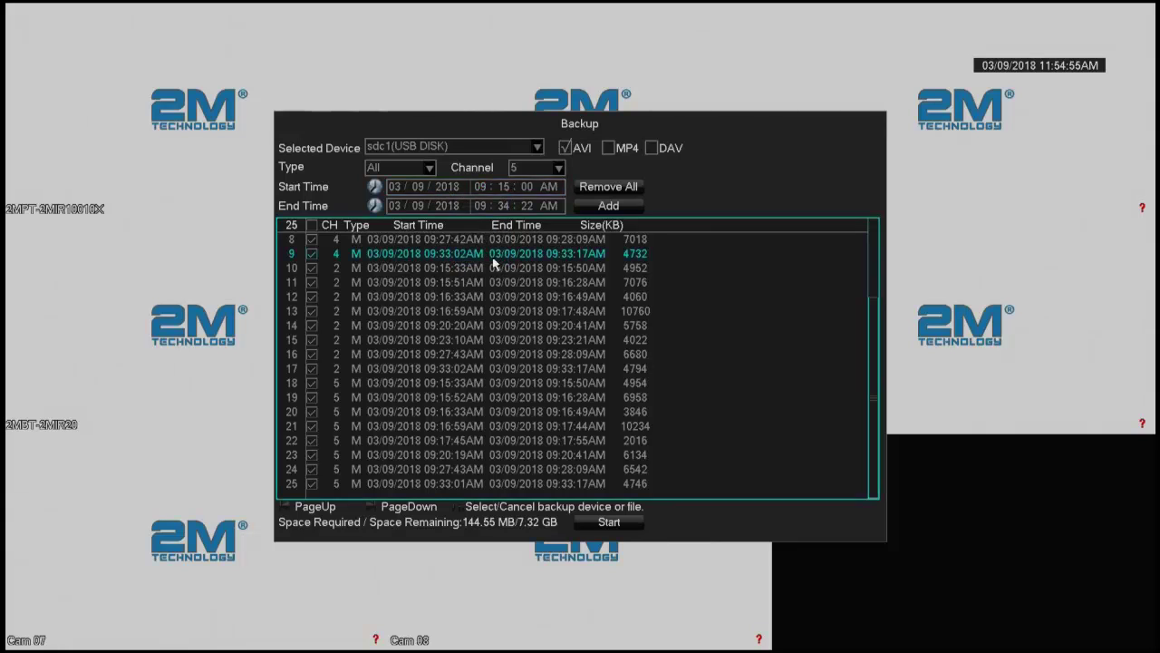
right_click(521, 222)
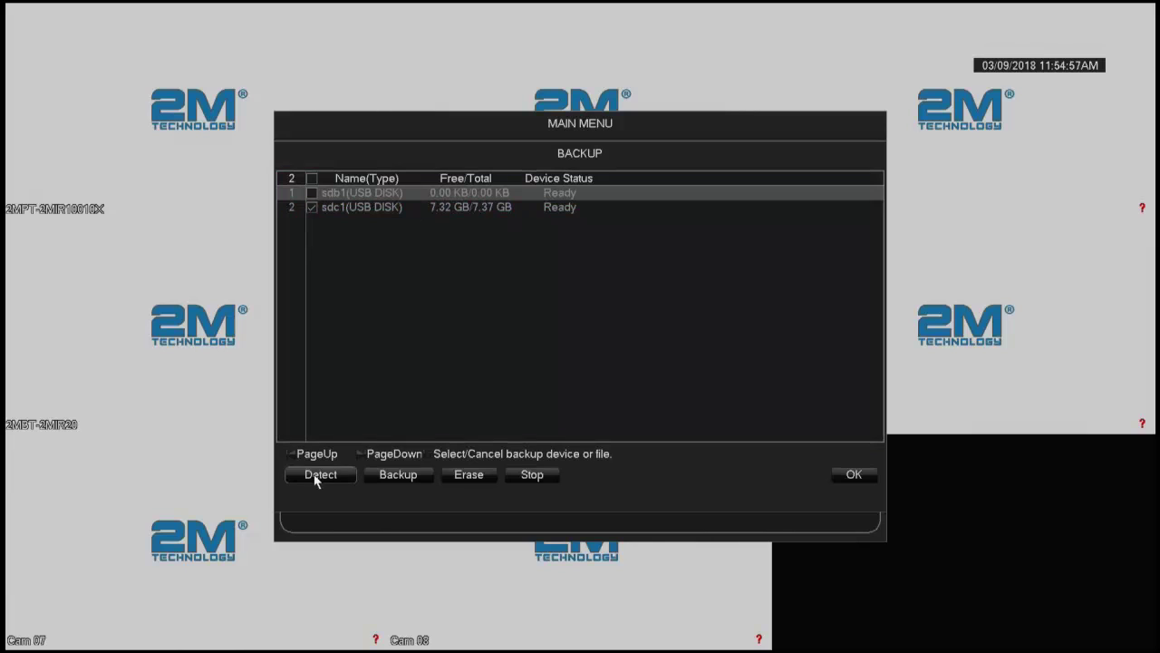
click(388, 474)
Step: Change the start time to 12:15:00 AM
click(480, 186)
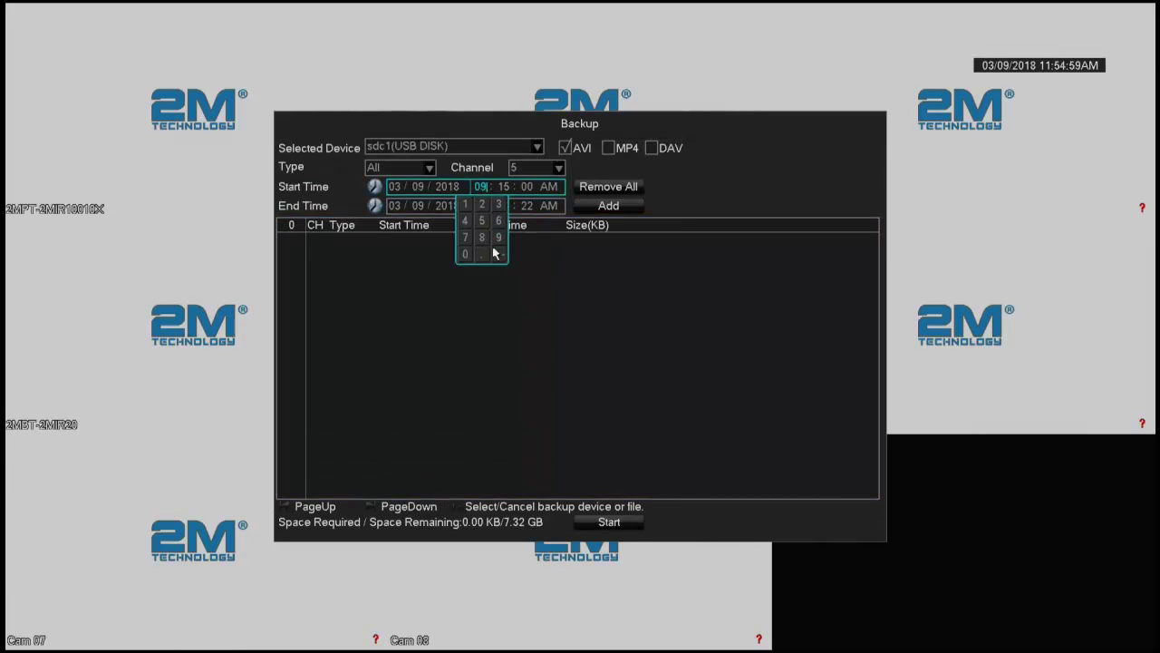
click(498, 255)
click(466, 208)
click(481, 206)
right_click(550, 241)
Step: Set the end time to 11 PM with minutes 59
click(480, 205)
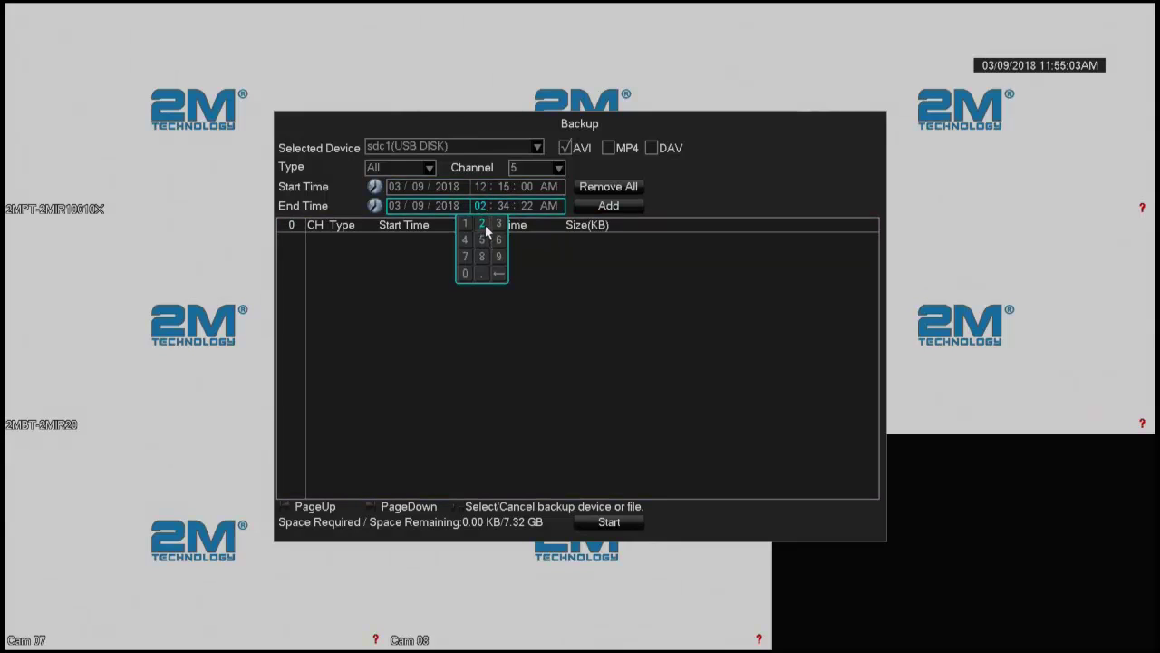
click(466, 224)
click(550, 208)
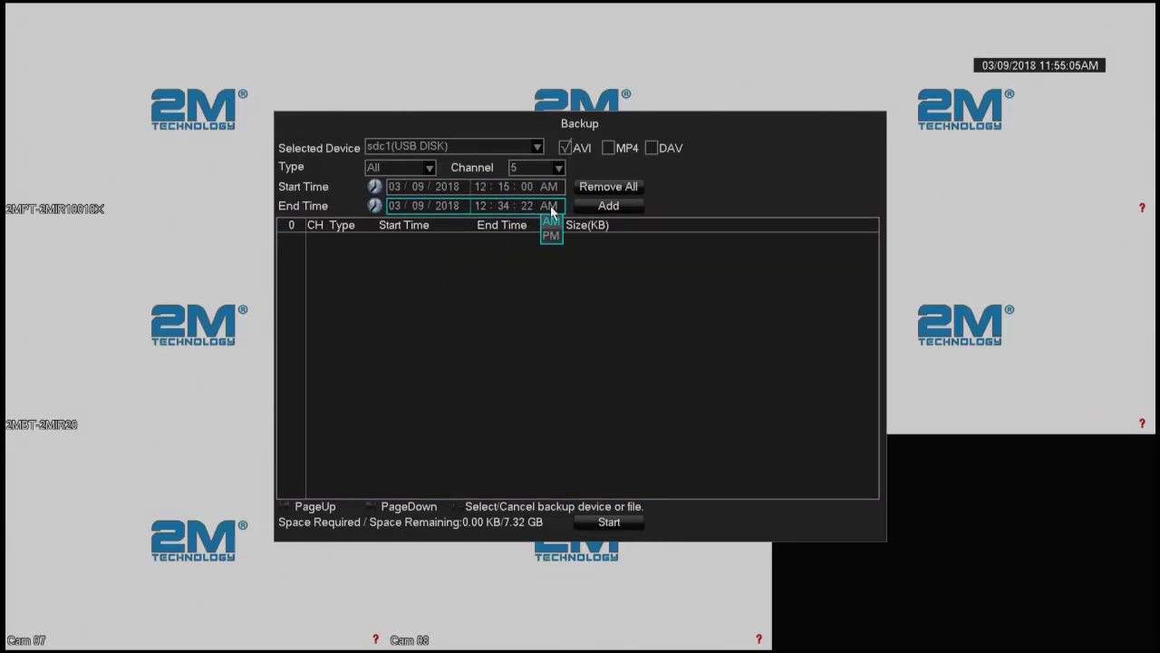
click(550, 235)
click(481, 207)
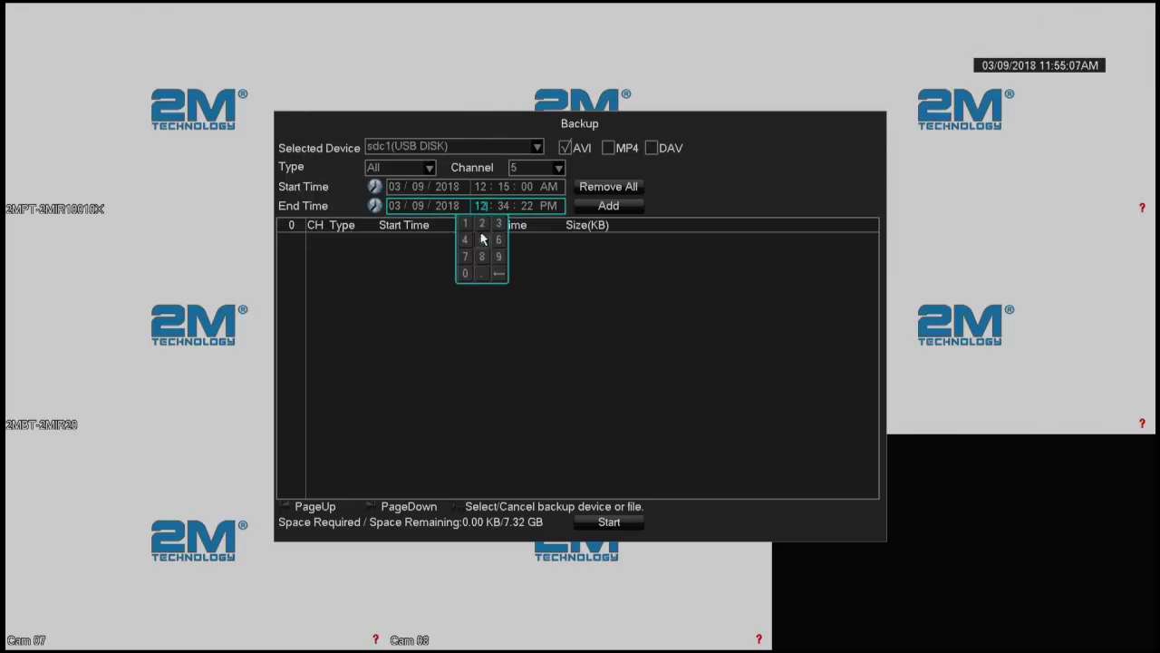
click(499, 272)
click(466, 224)
click(503, 206)
click(504, 239)
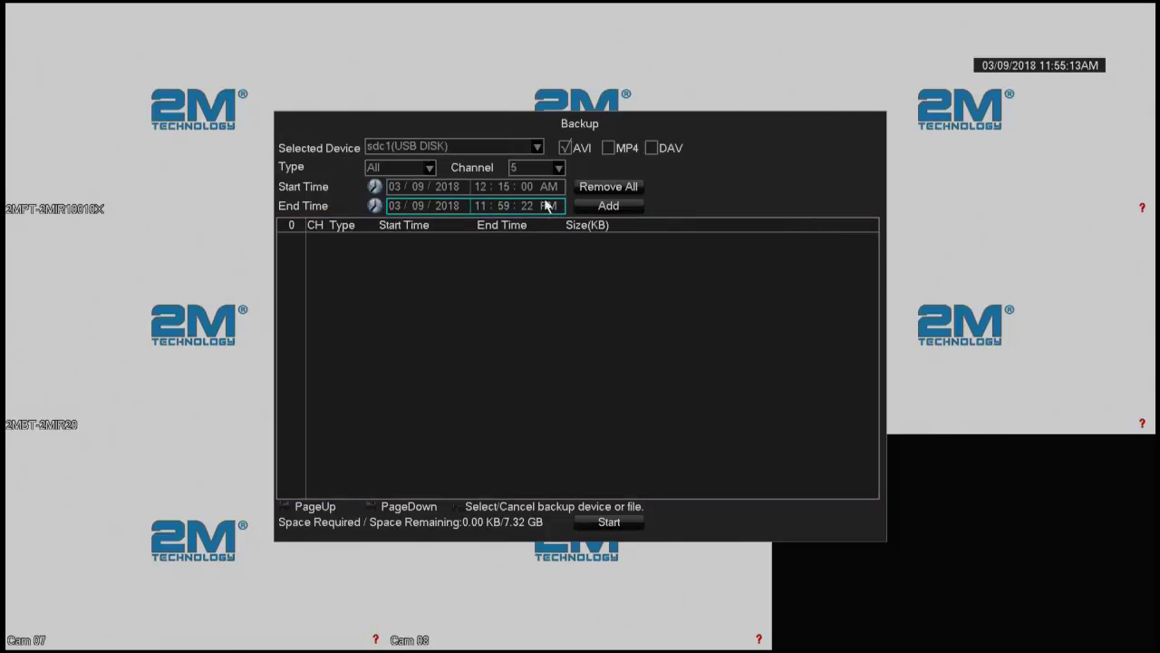
click(527, 207)
Step: Finish the end time at 11:59:59 PM and add channel 2's full-day recordings
click(529, 239)
click(545, 257)
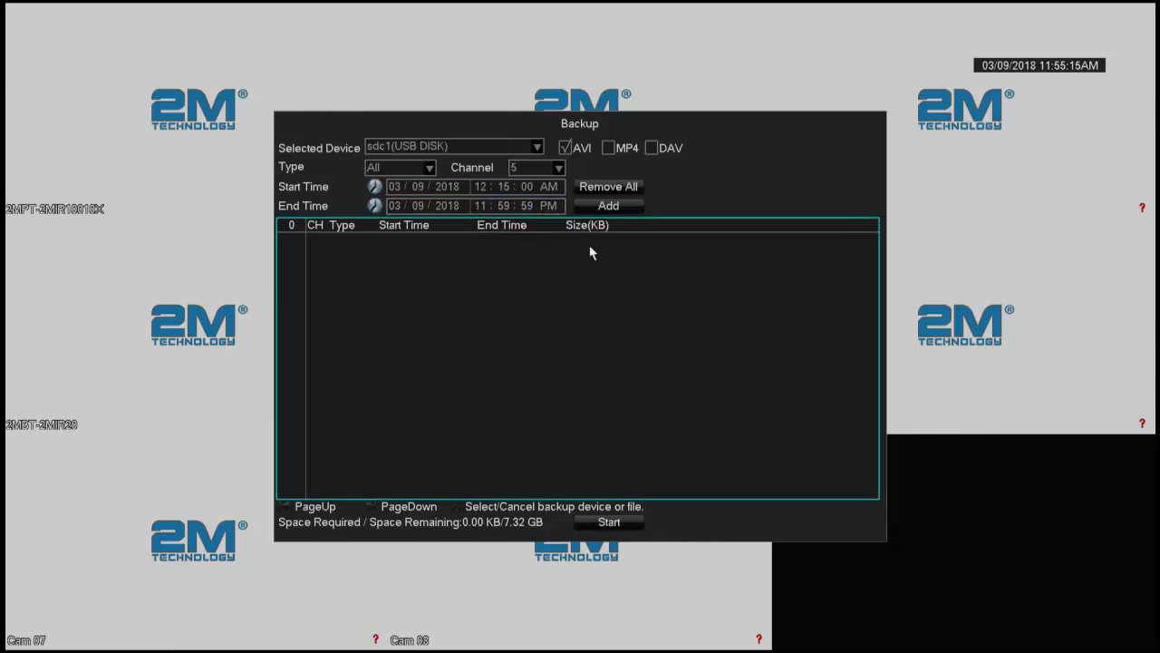
click(556, 171)
click(526, 200)
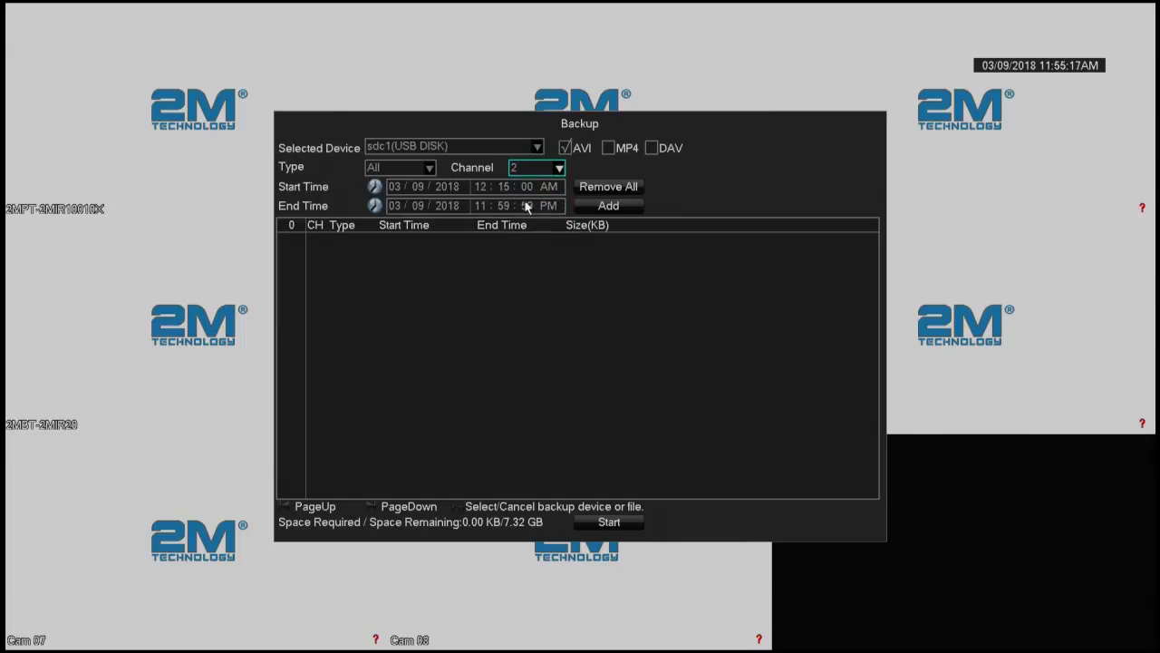
click(585, 207)
Step: Add channel 4's and channel 5's full-day recordings to the list
click(540, 168)
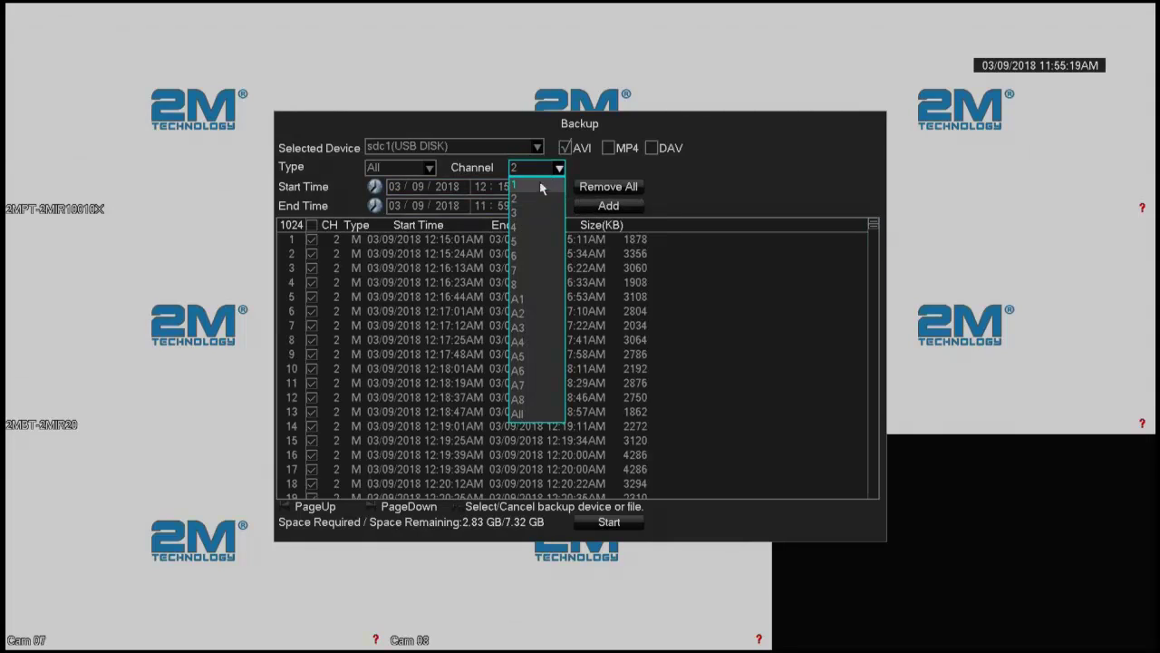
click(524, 227)
click(600, 205)
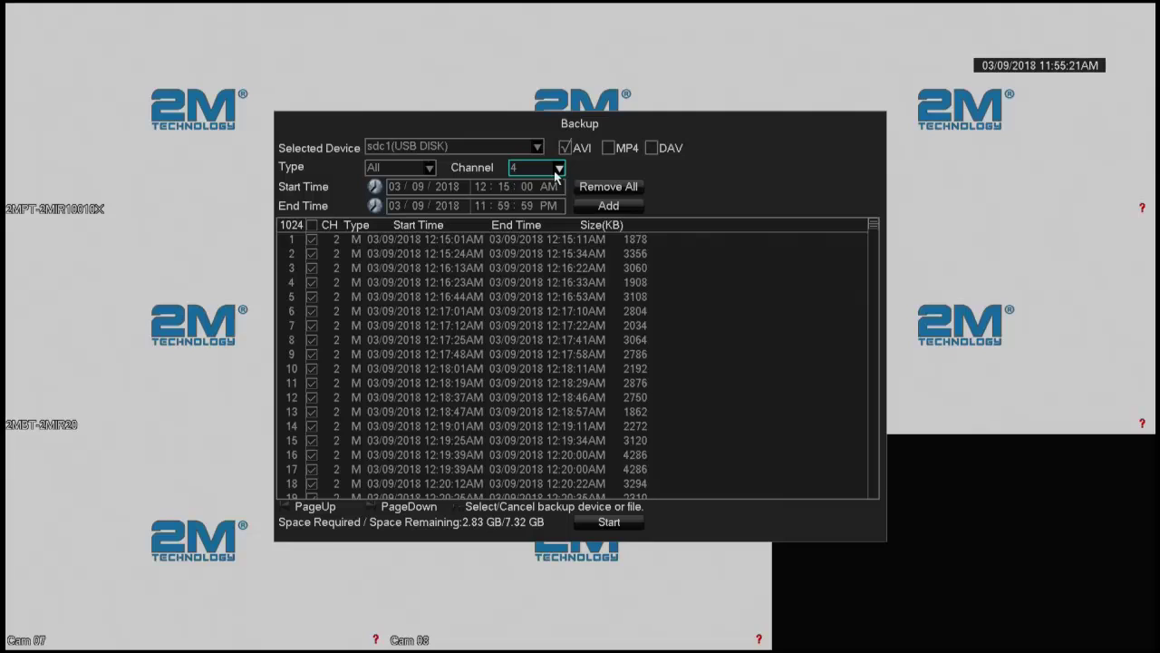
click(542, 168)
click(522, 241)
click(605, 206)
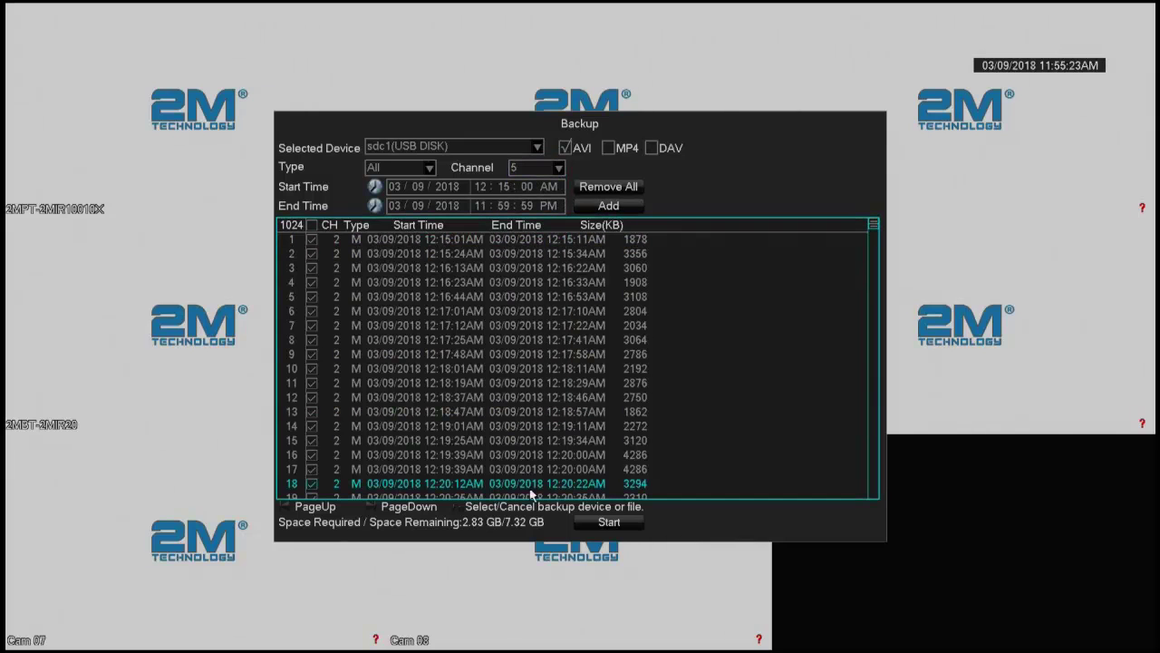
Step: Review the 1024-recording, 2.83 GB list, then go back to the device list
scroll(717, 329, down, 20)
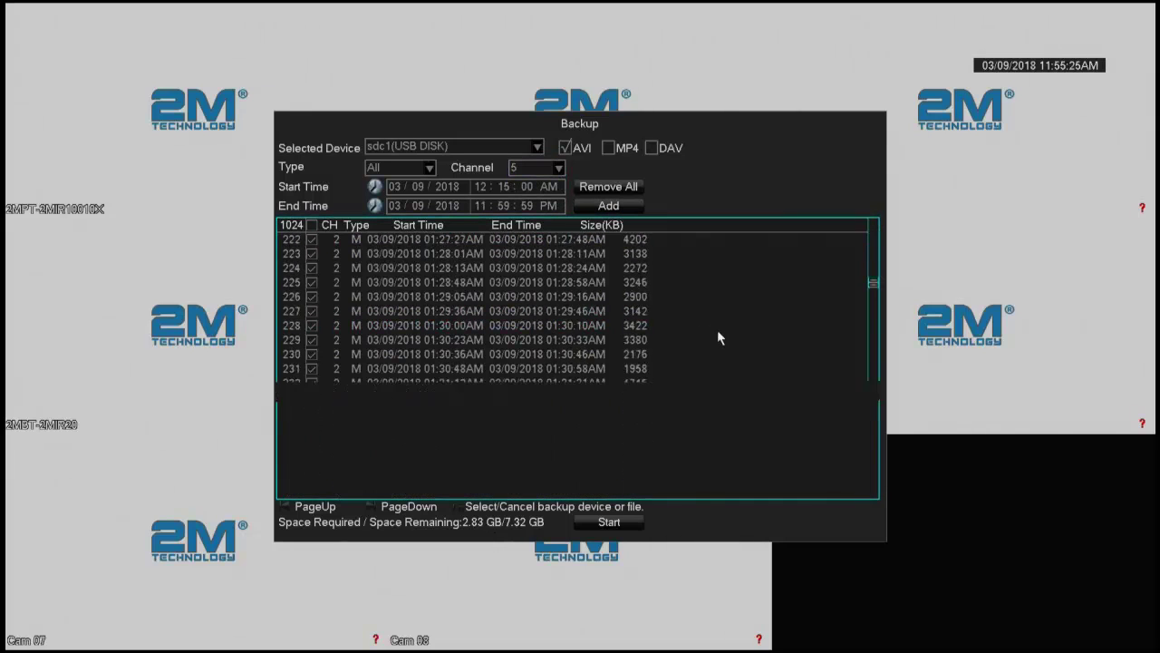
scroll(717, 333, down, 20)
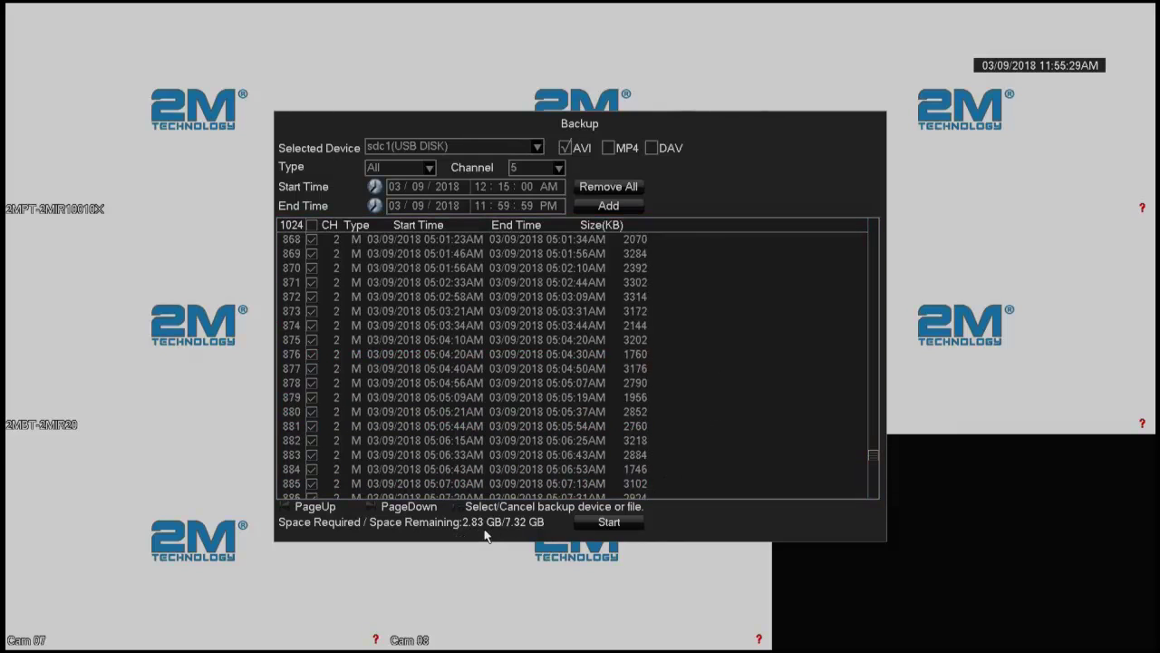
scroll(535, 431, down, 9)
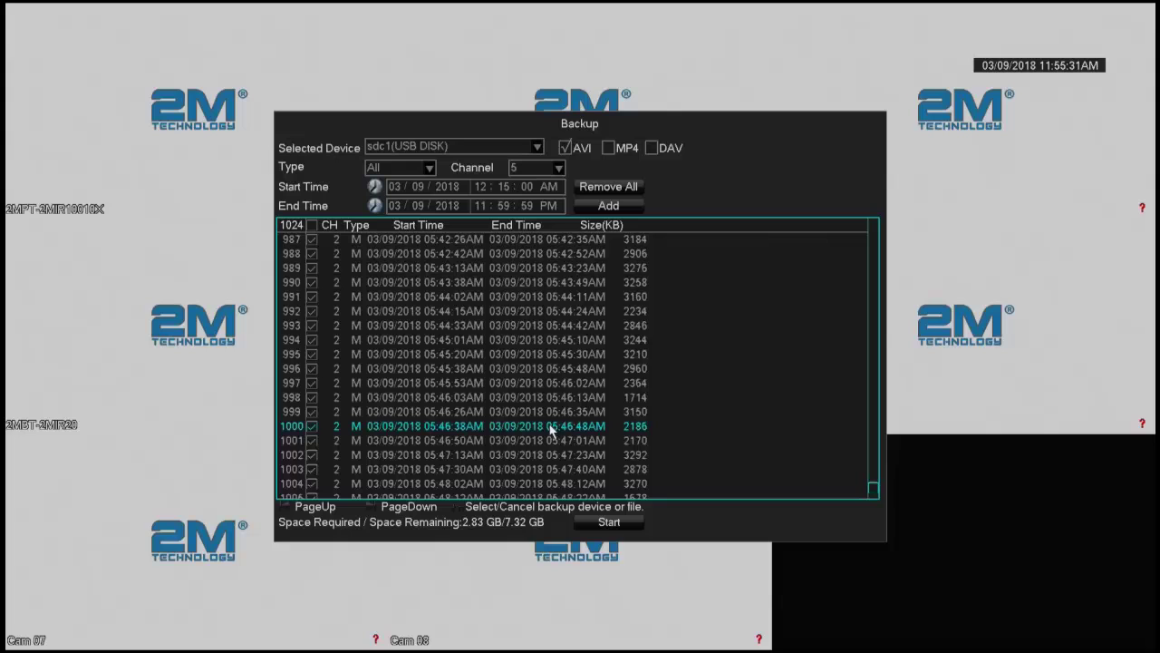
scroll(577, 410, up, 20)
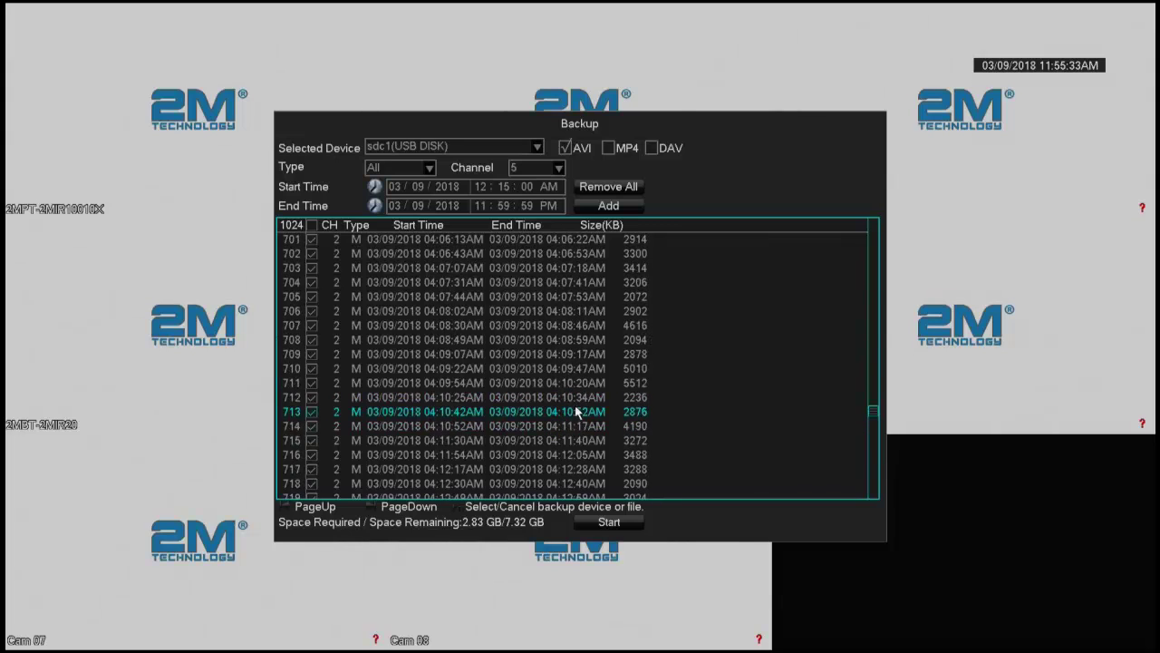
scroll(577, 412, up, 20)
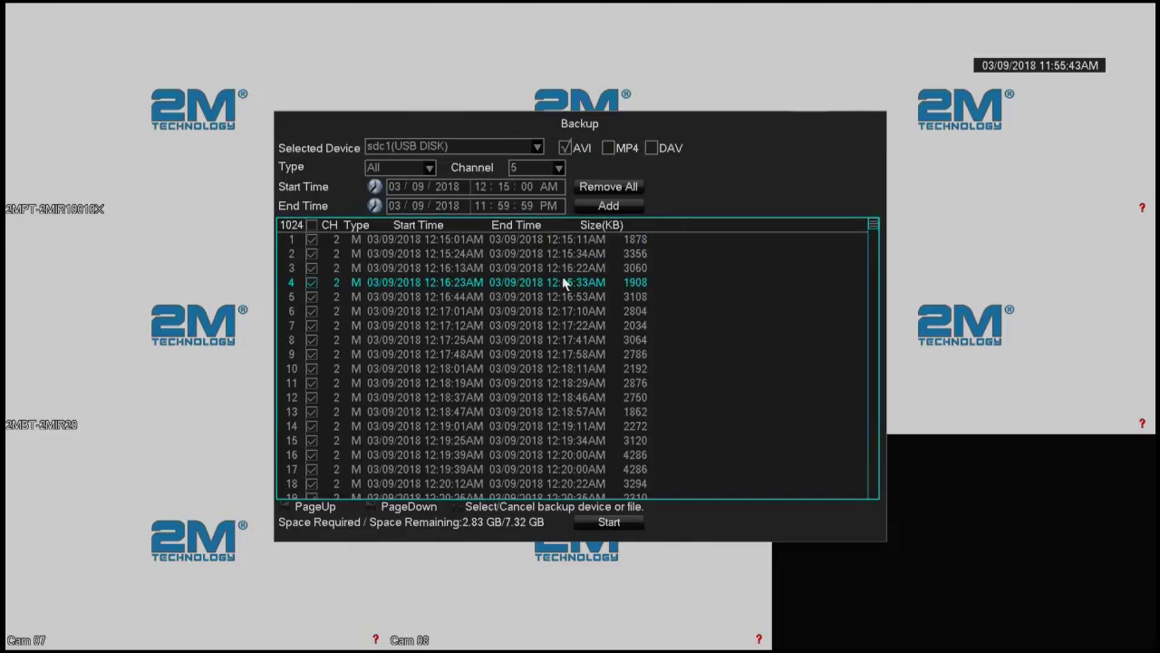
right_click(487, 388)
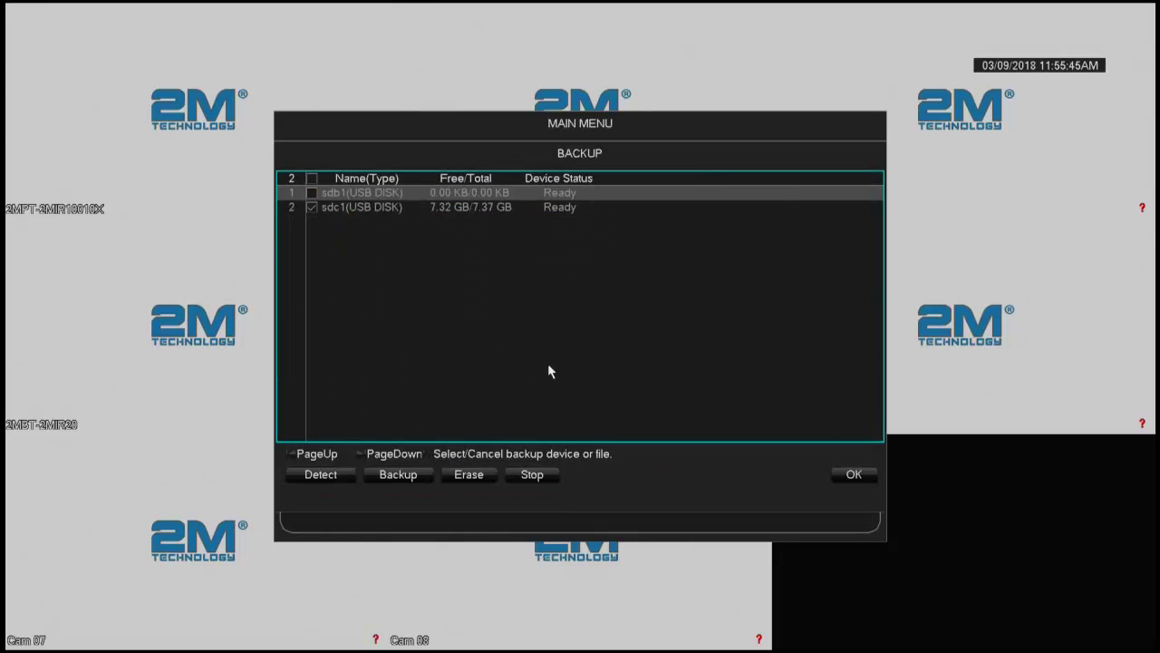